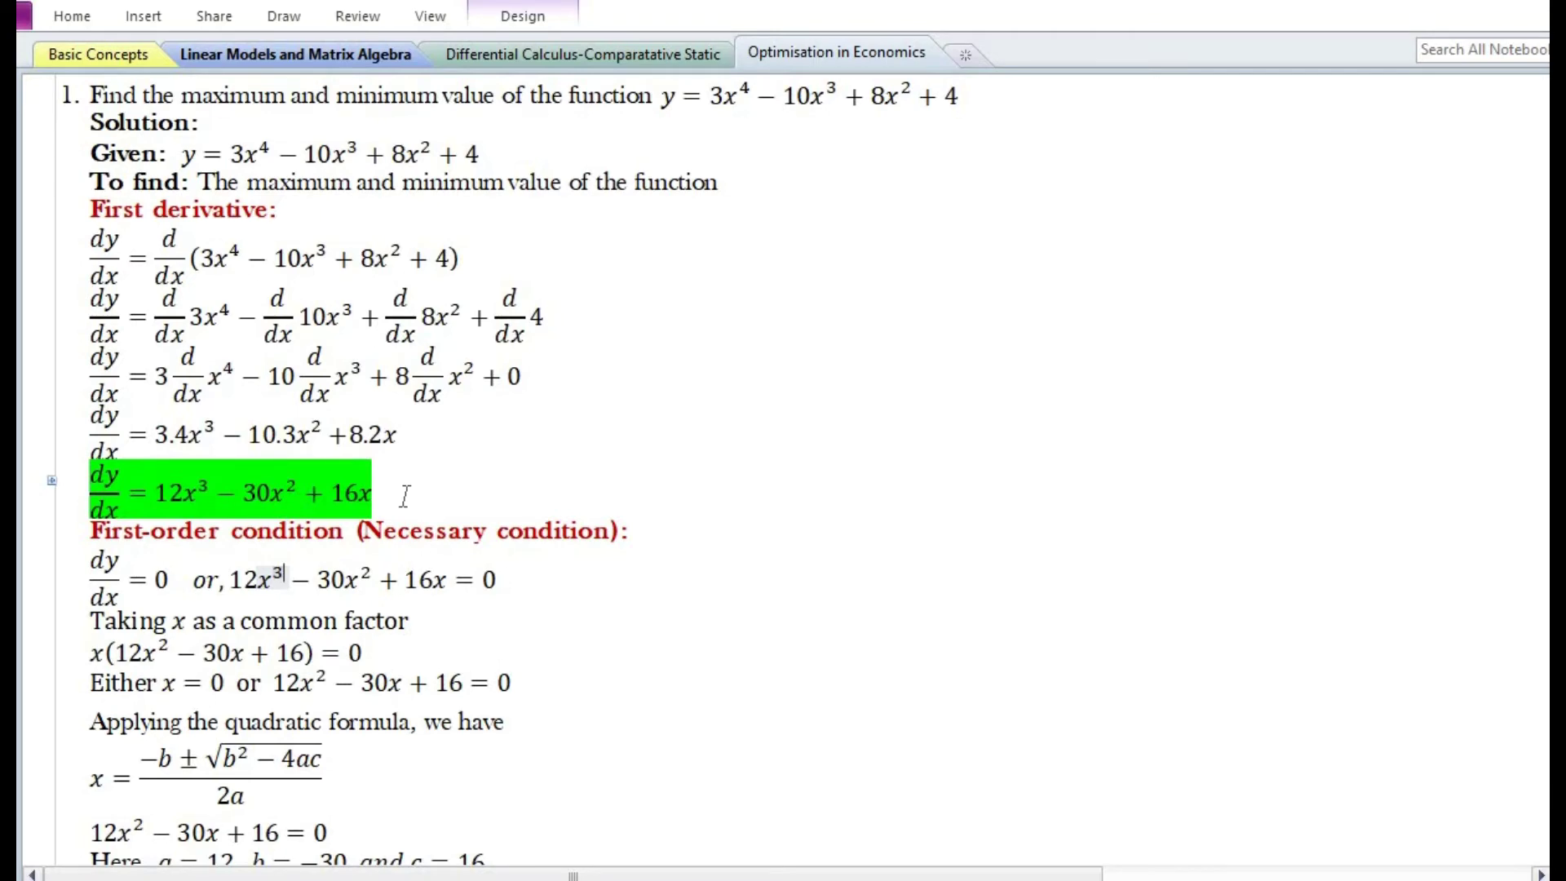
Step: Scroll down to the 'Second derivative' heading below the first-derivative working
scroll(404, 495, "down", 15)
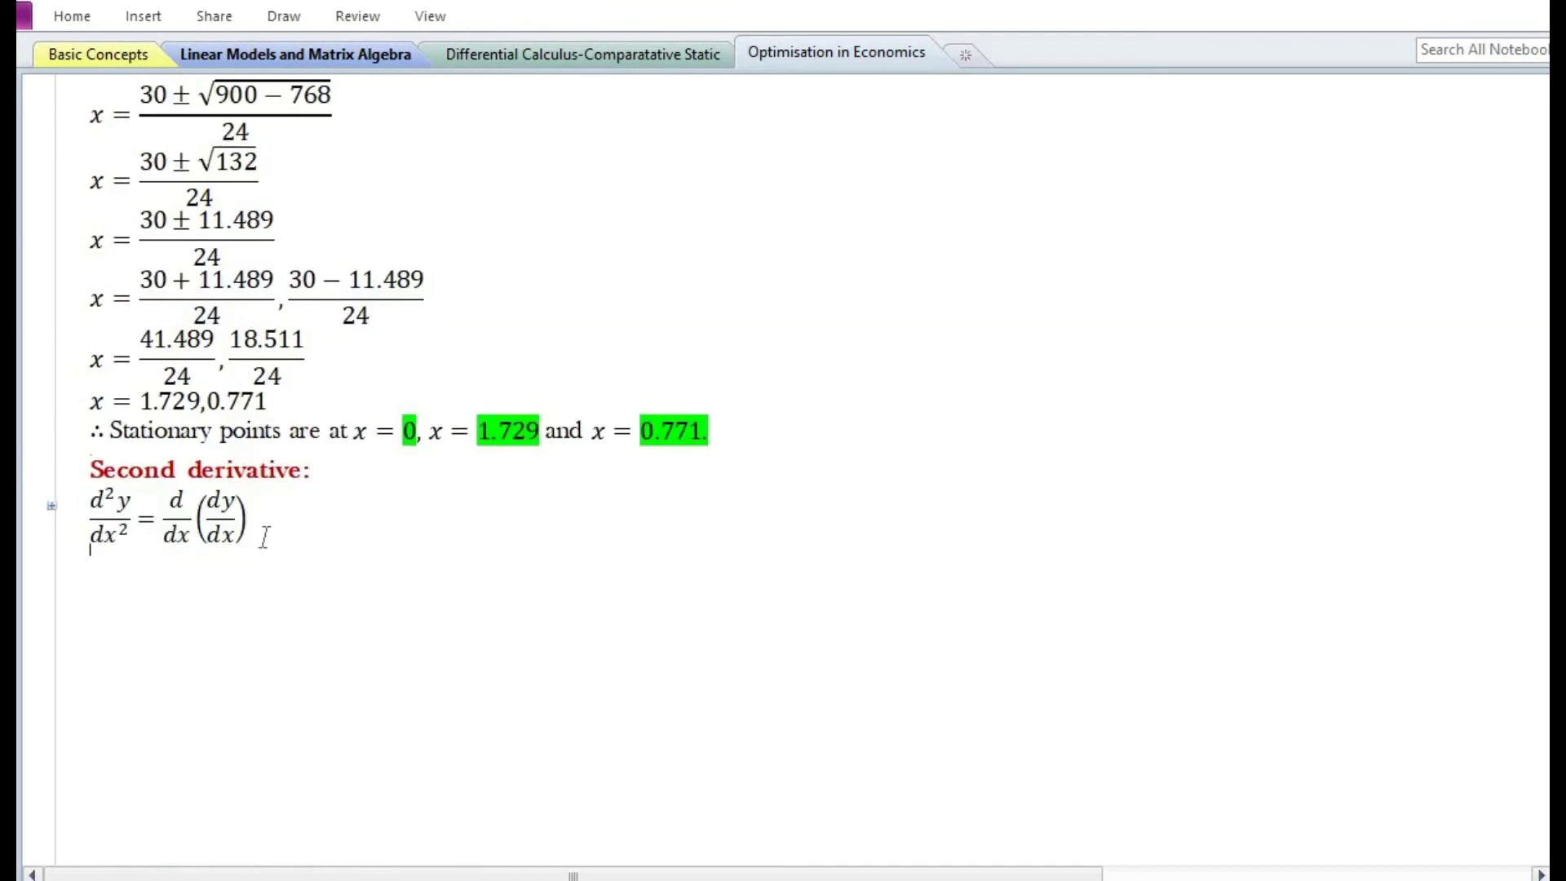
Step: Paste the working down to 36x² − 60x + 16 and the red 'Second-order condition (Sufficient condition):' heading
type("d²y/dx²=d/dx(12x³−30x²+16x)")
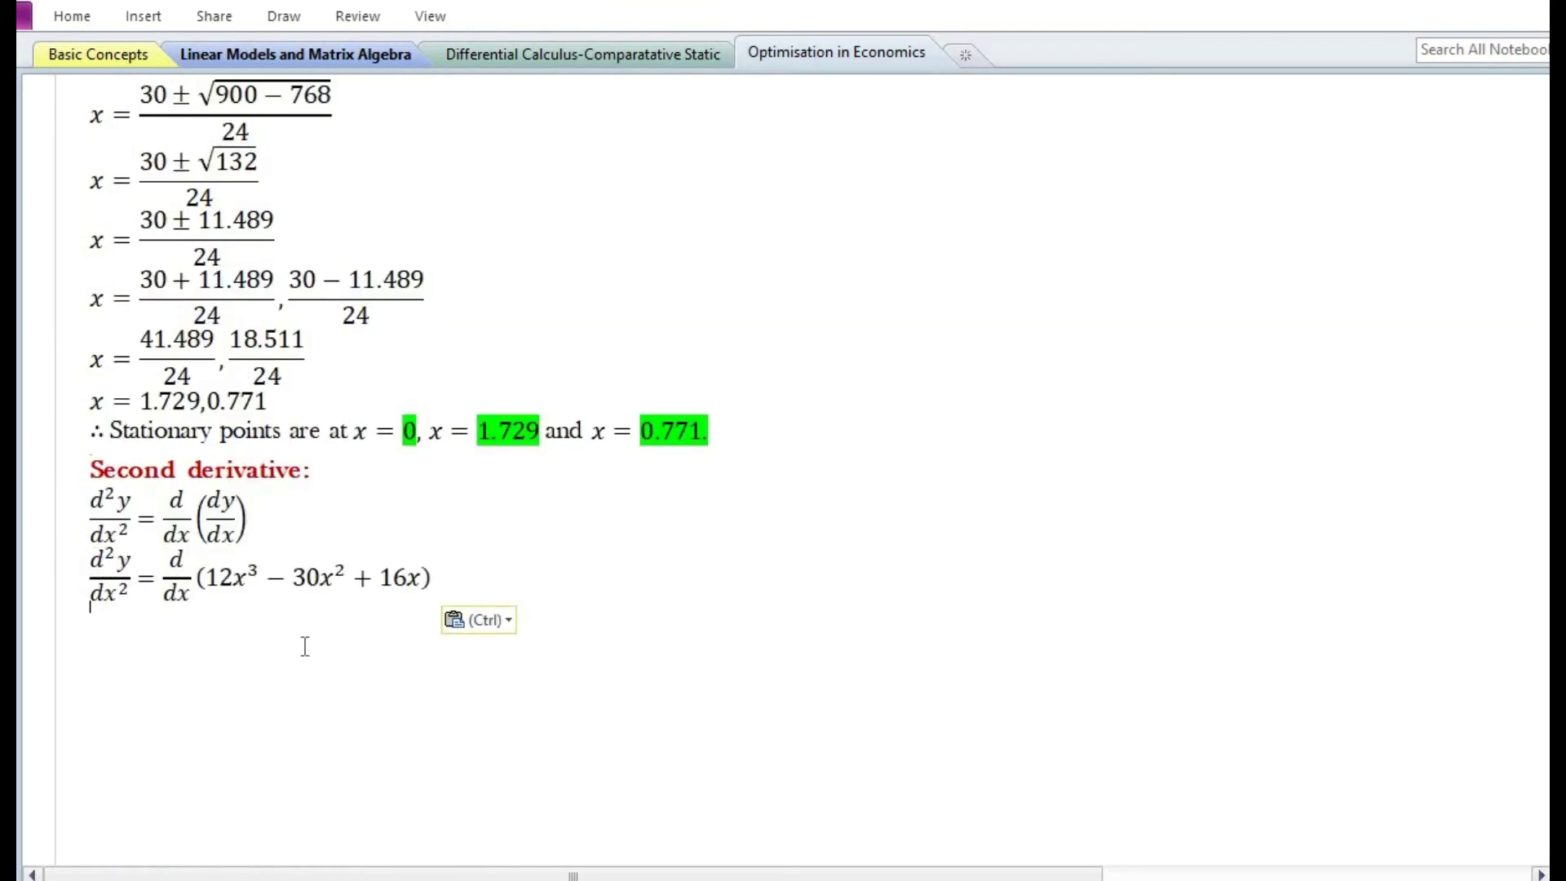
scroll(454, 312, "down", 3)
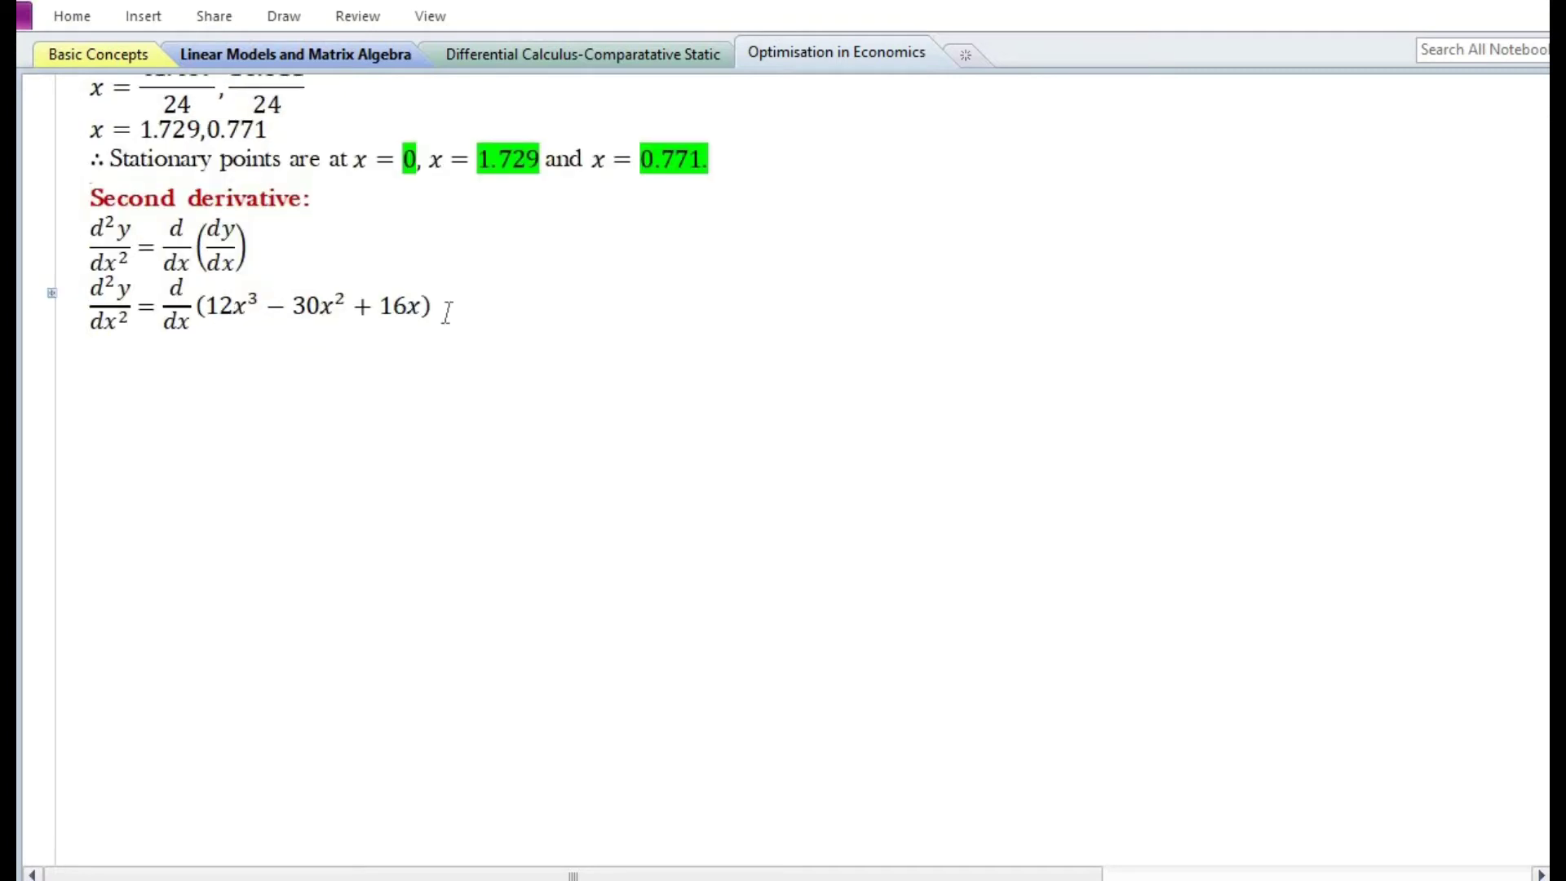
key("ctrl+v")
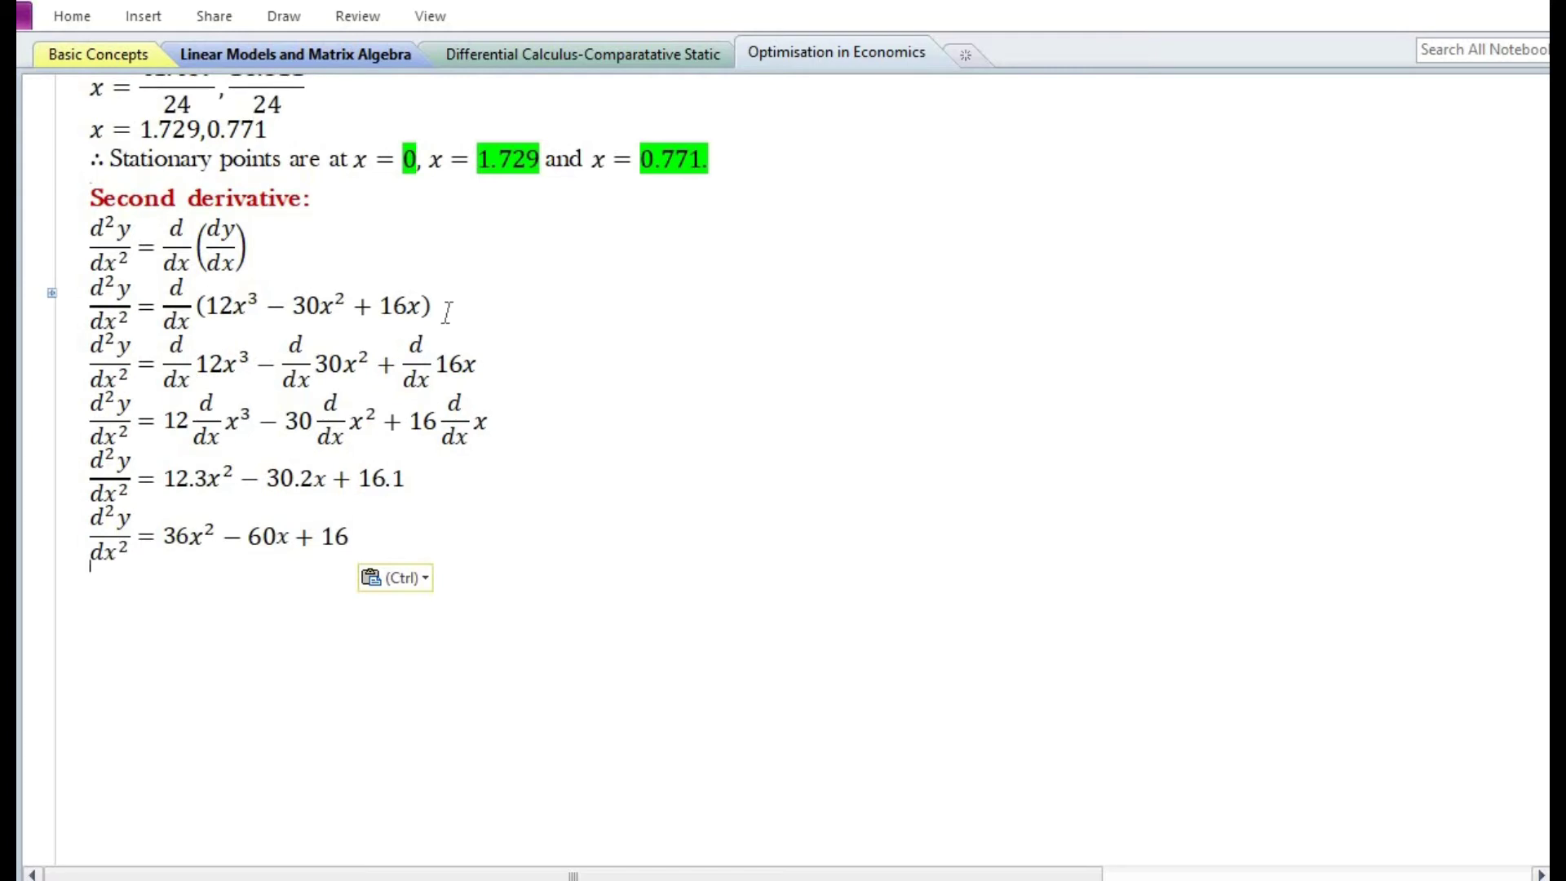
type("Second-order condition (Sufficient condition):")
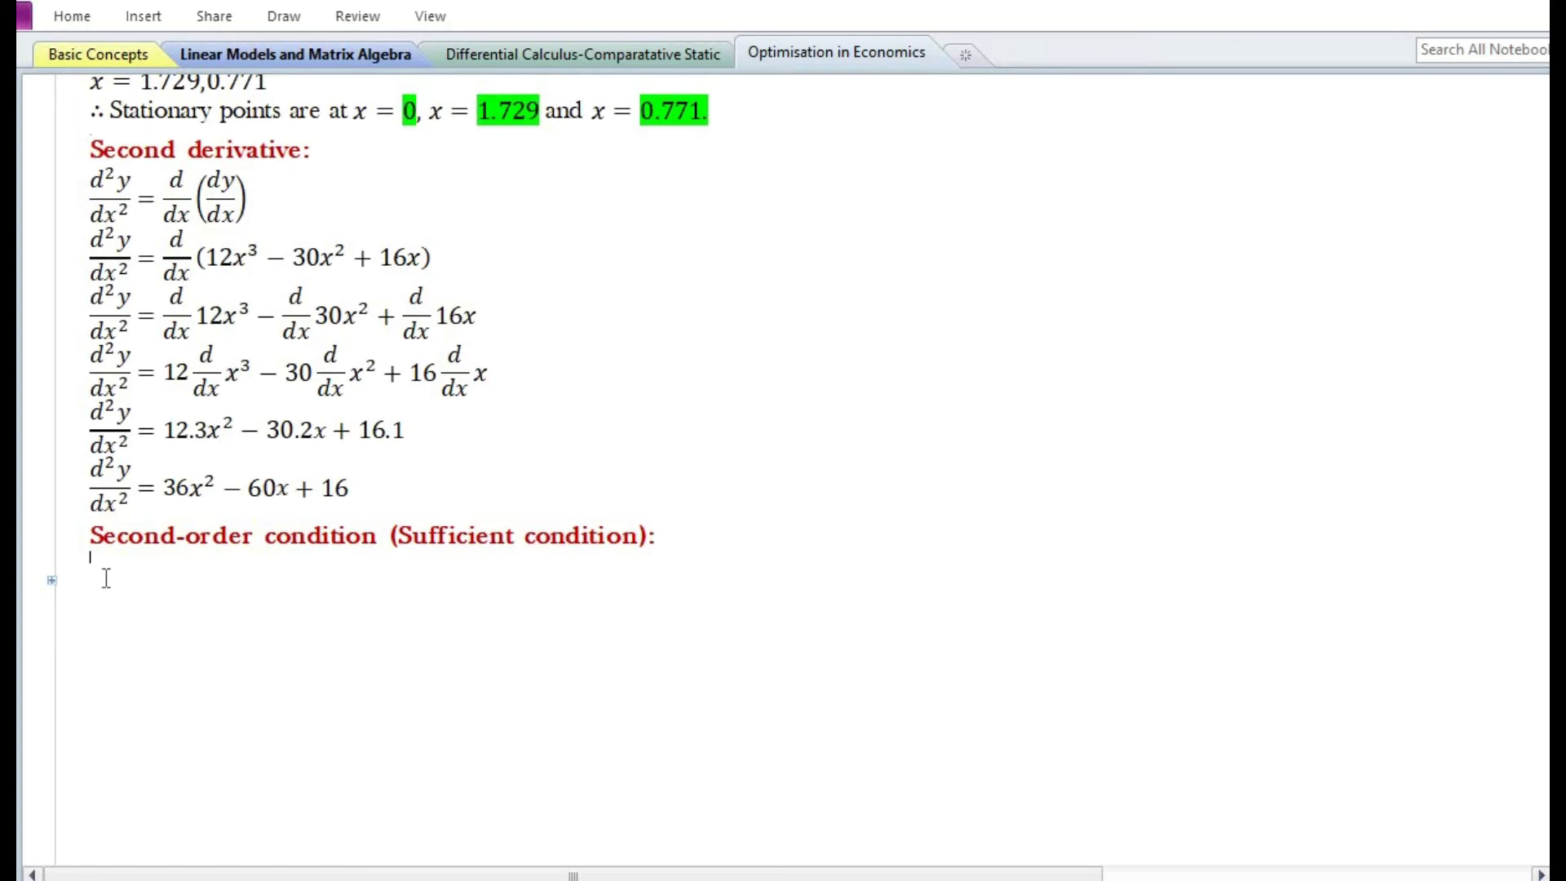
Step: Complete the x = 0 check as 0 − 0 + 16 = 16 > 0, then add the x = 1.729 substitution line
key("ctrl+v")
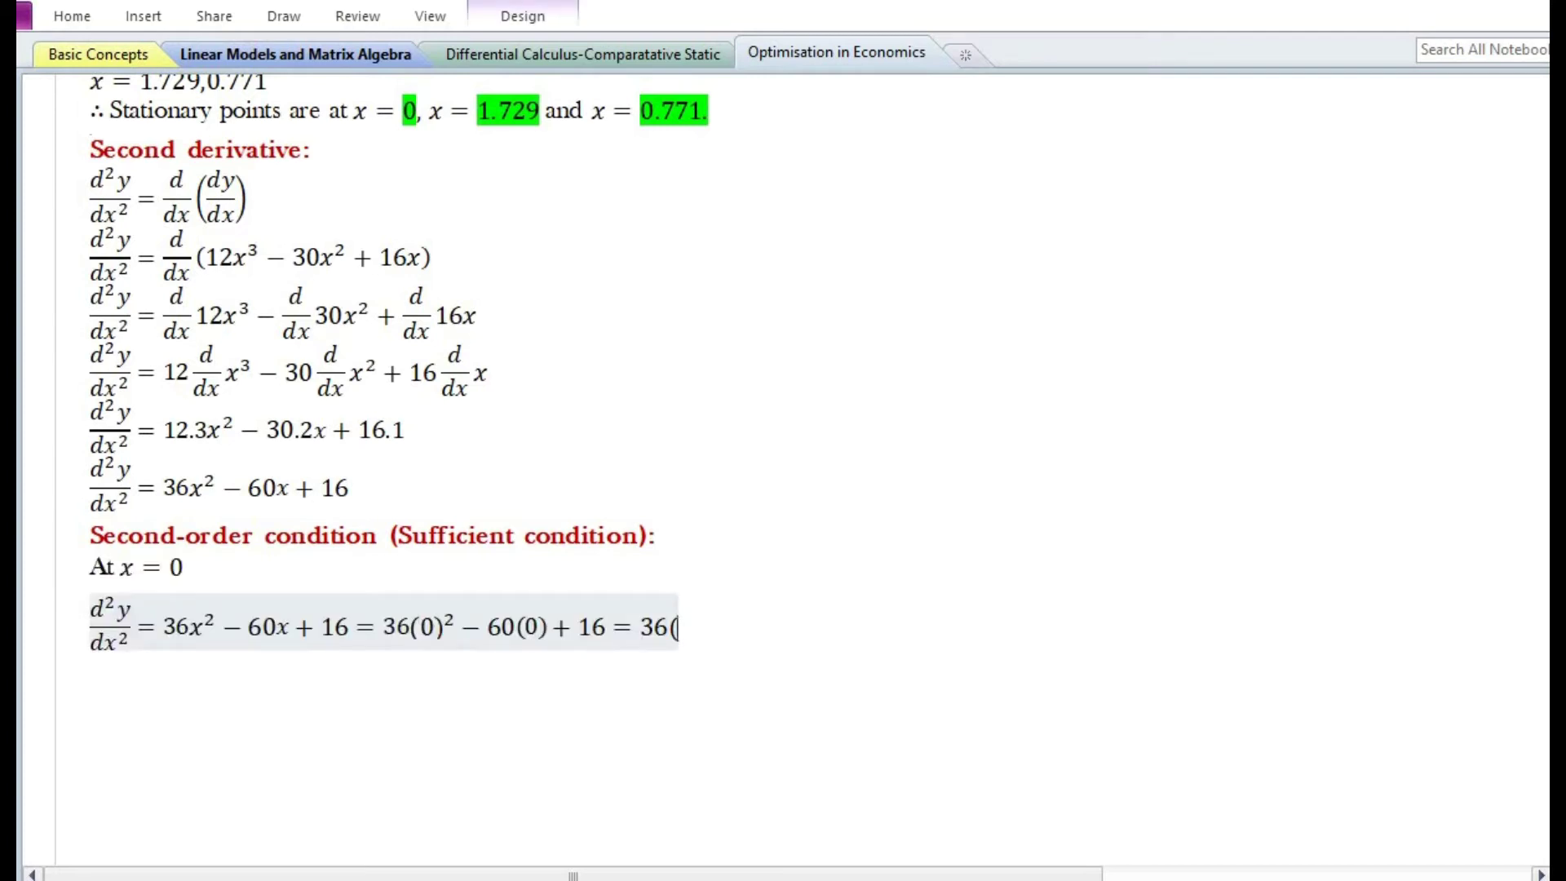
type("0)-")
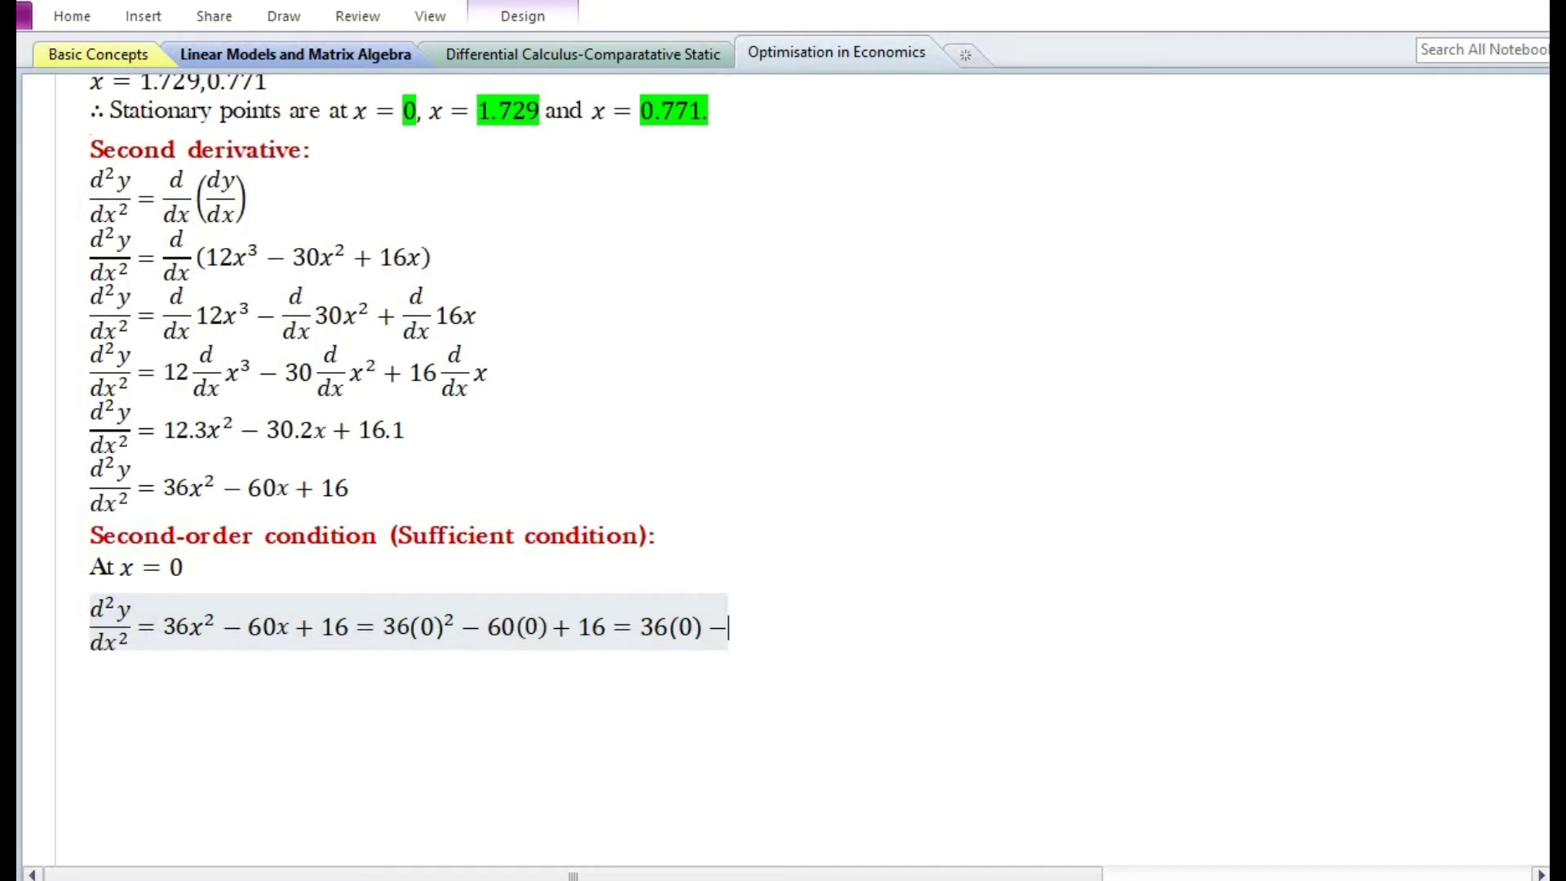
type("0+16=")
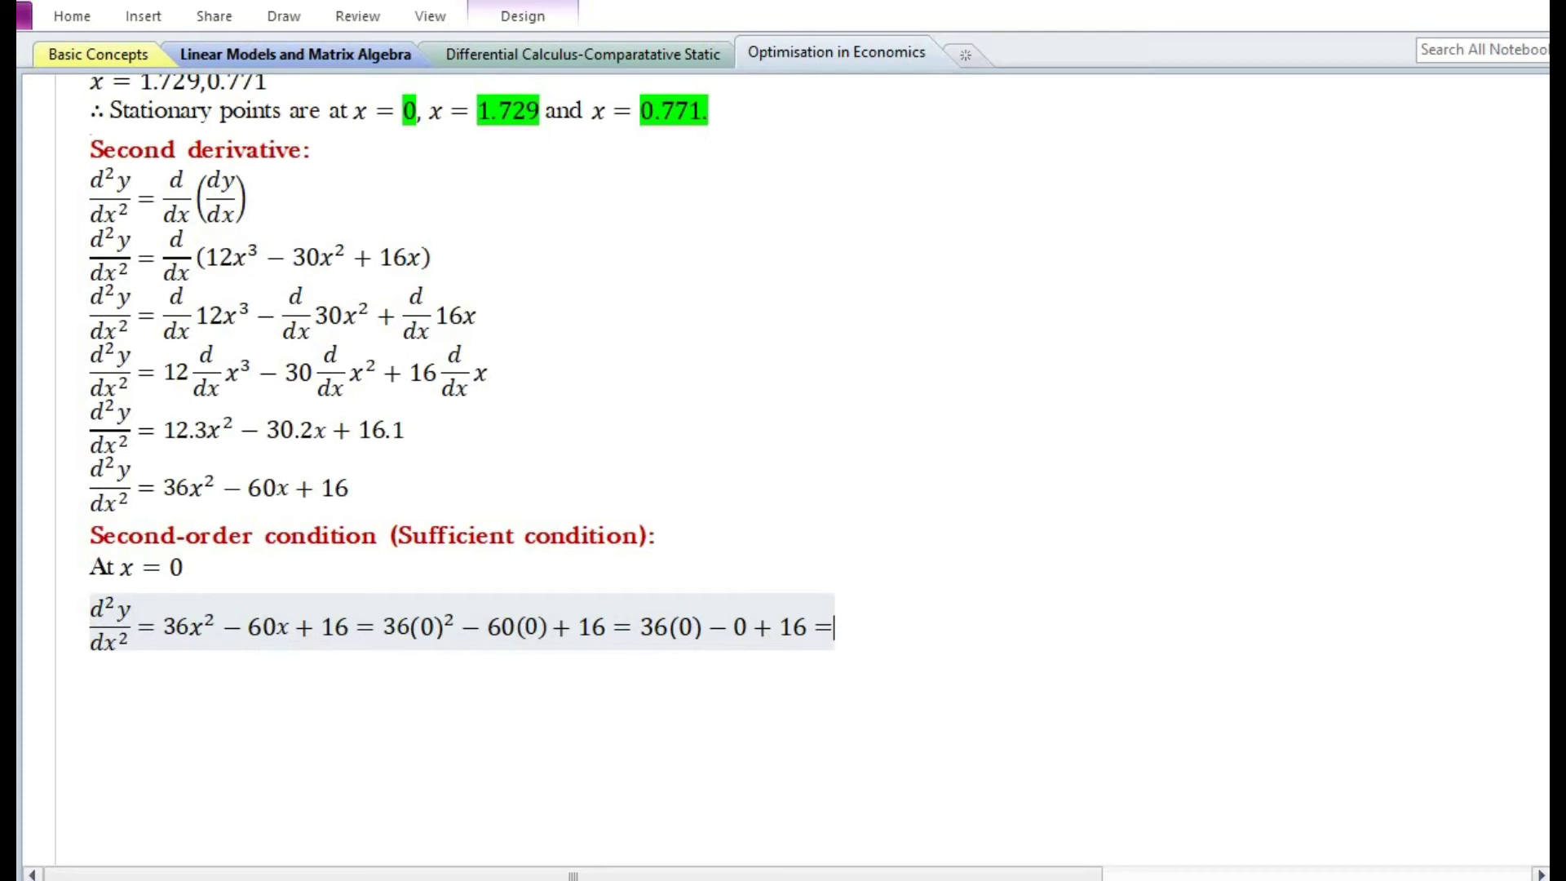
type("0+16=")
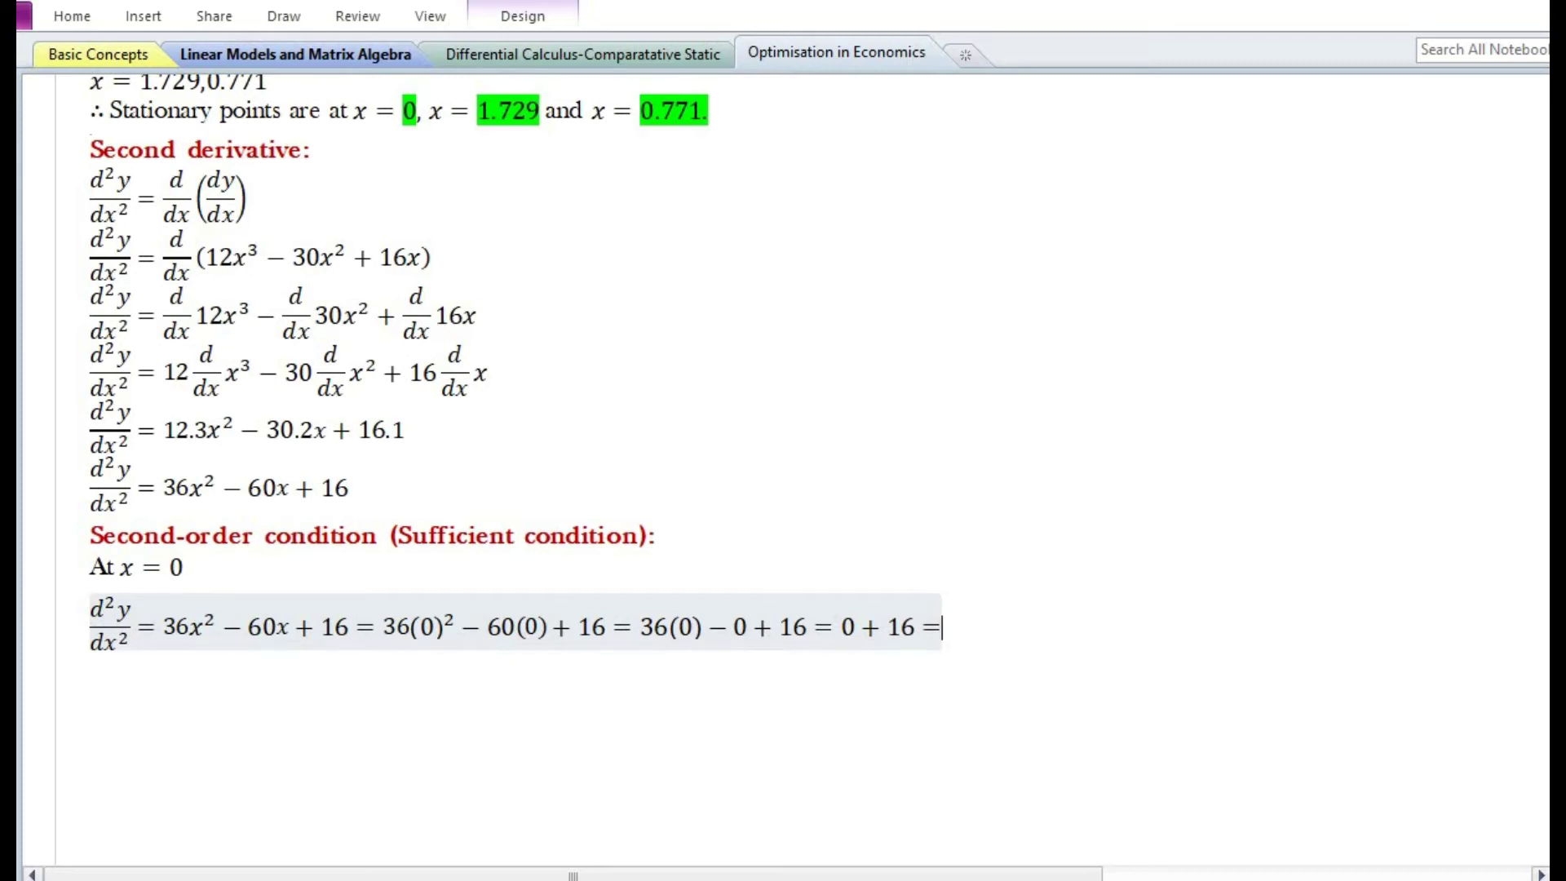
type("16>")
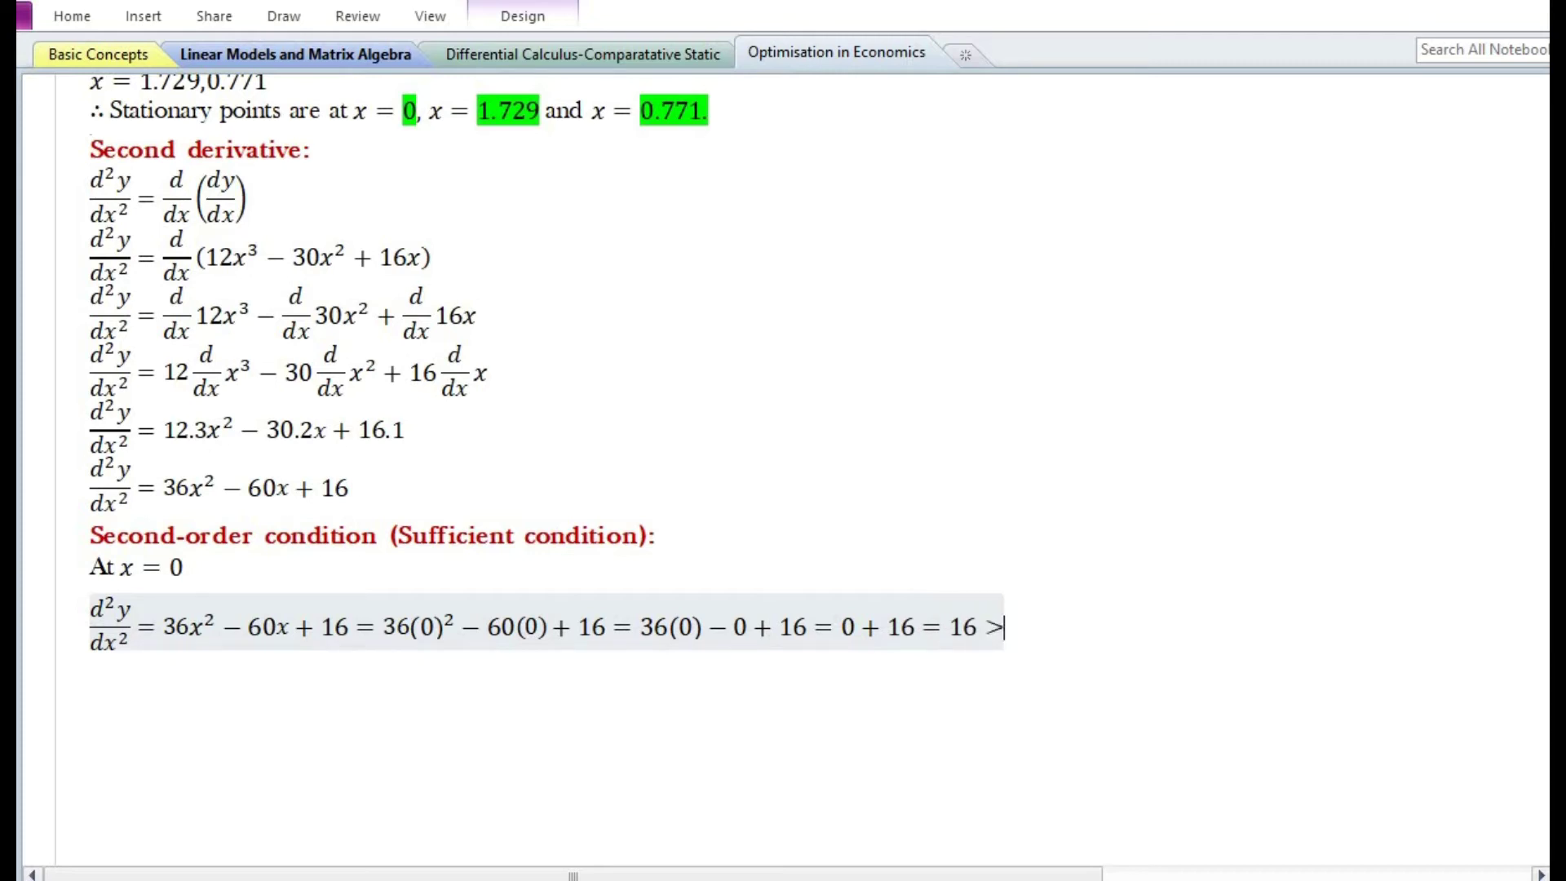
type("0")
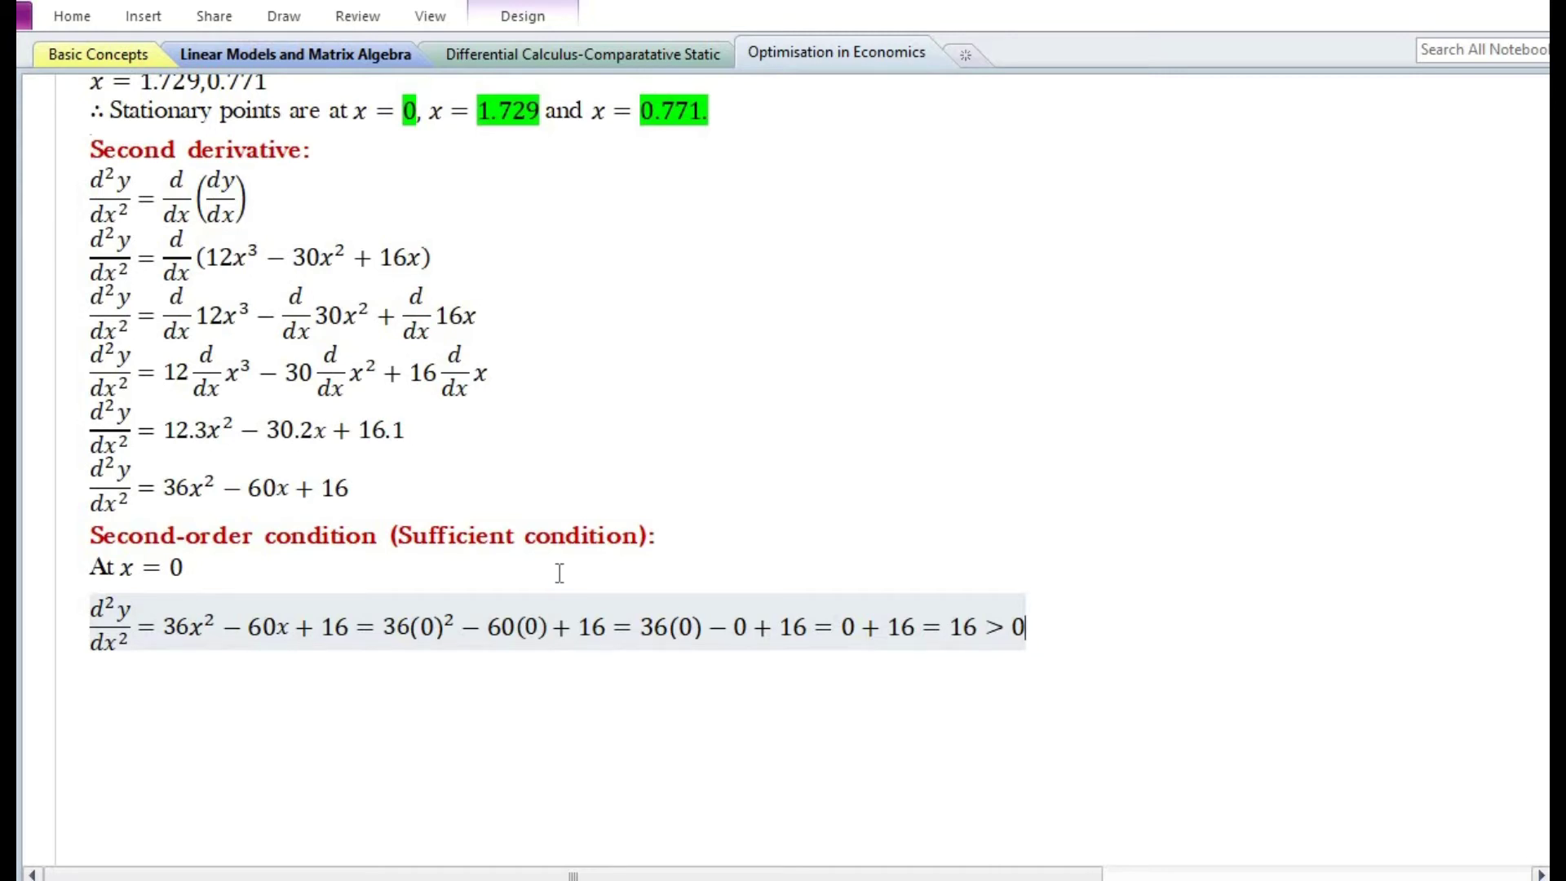
key("ctrl+v")
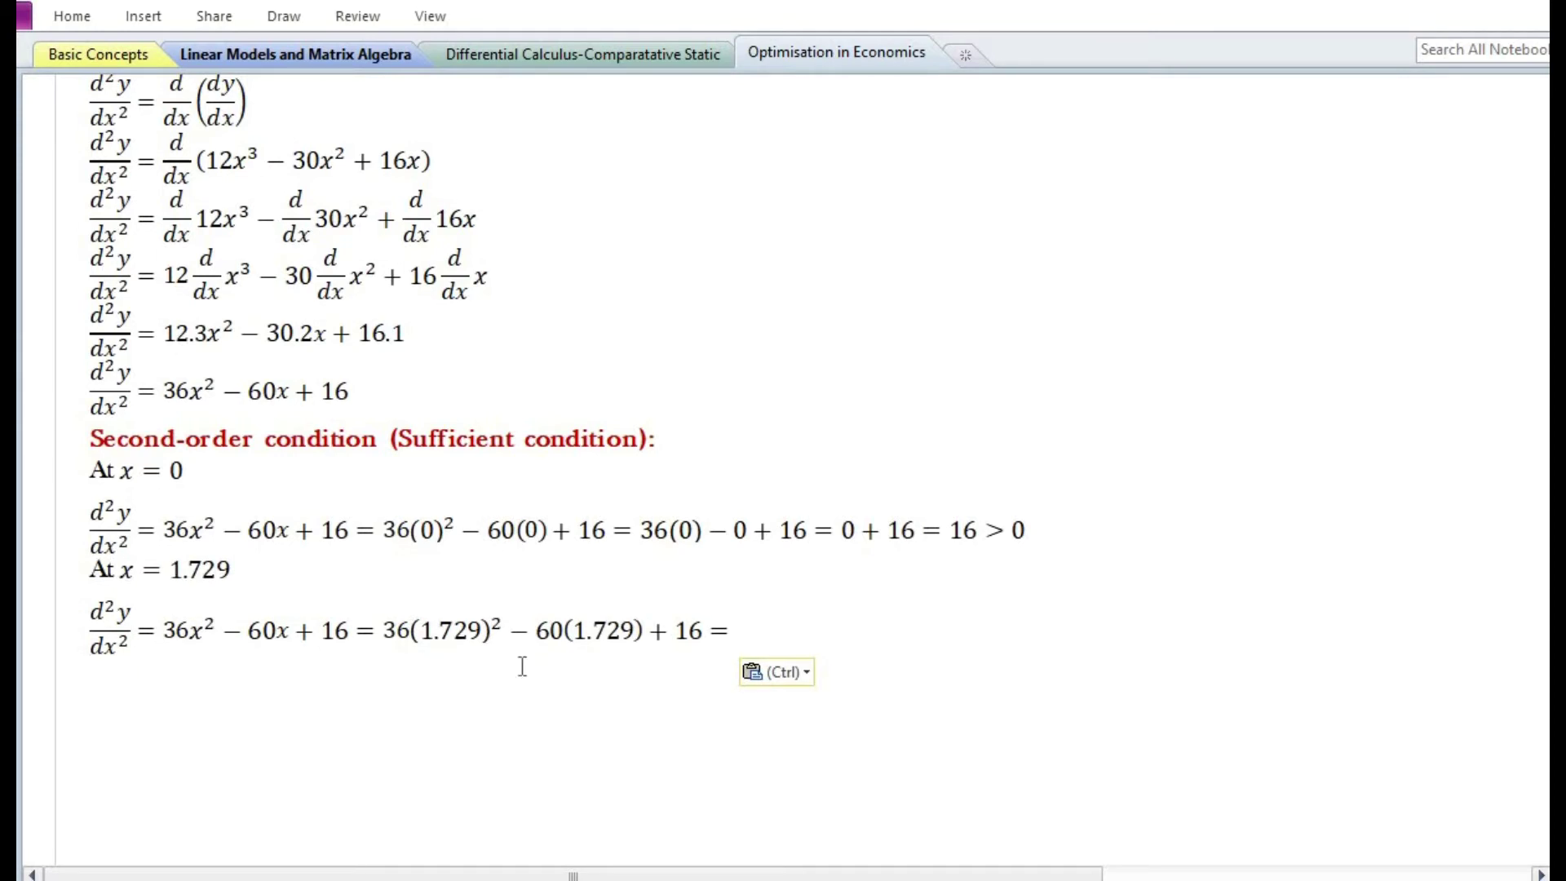
Step: Evaluate 36(2.989) − 103.74 + 16 = 107.604 − 103.74 + 16 = 19.864 > 0
left_click(769, 623)
type("36(")
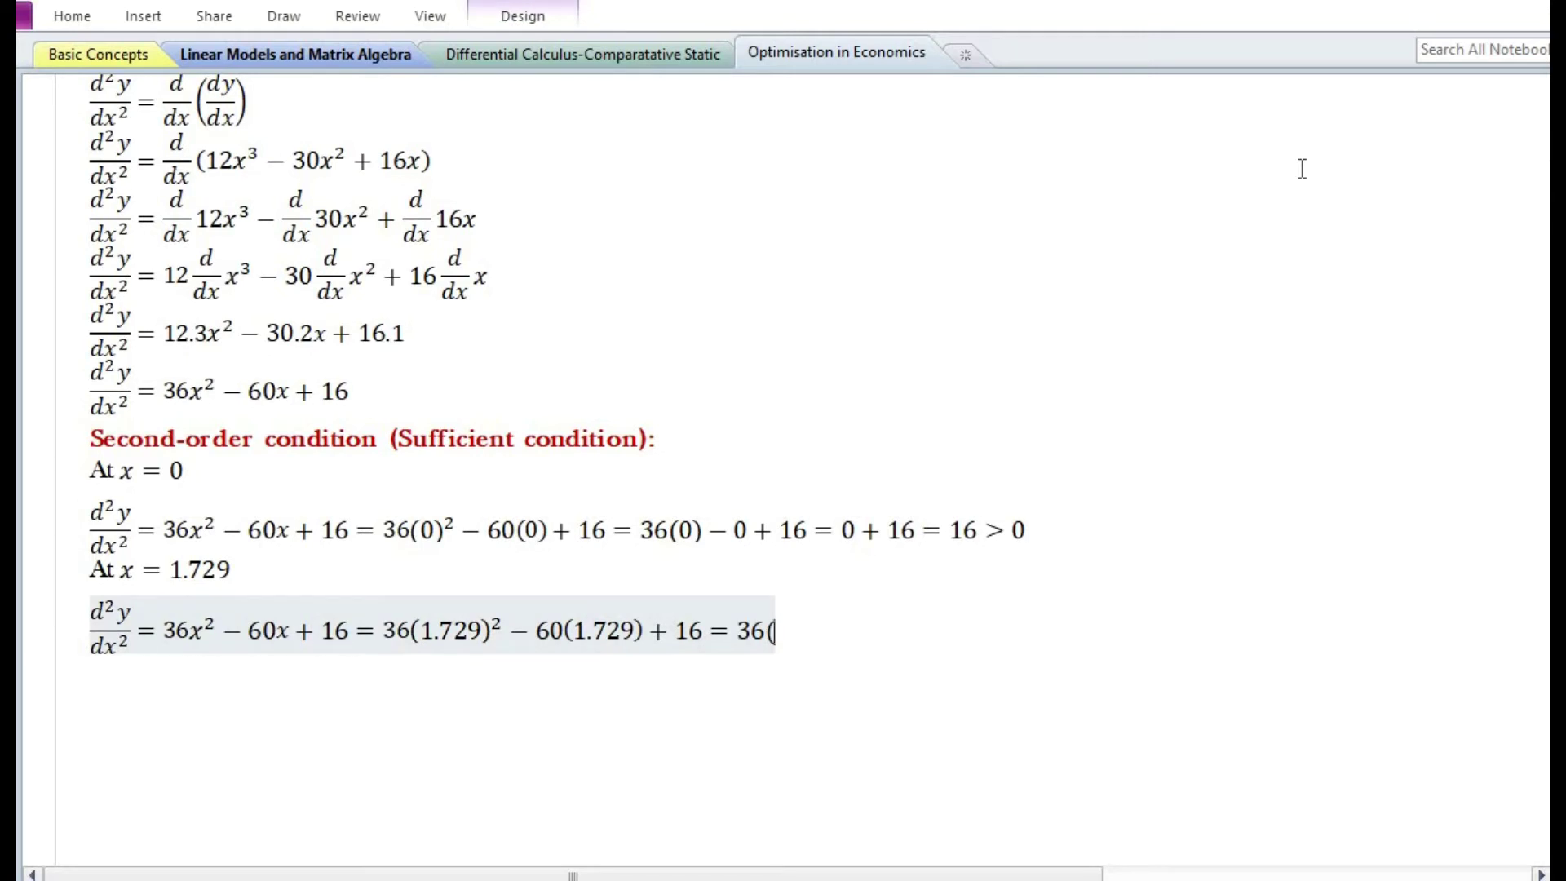
type("2.989")
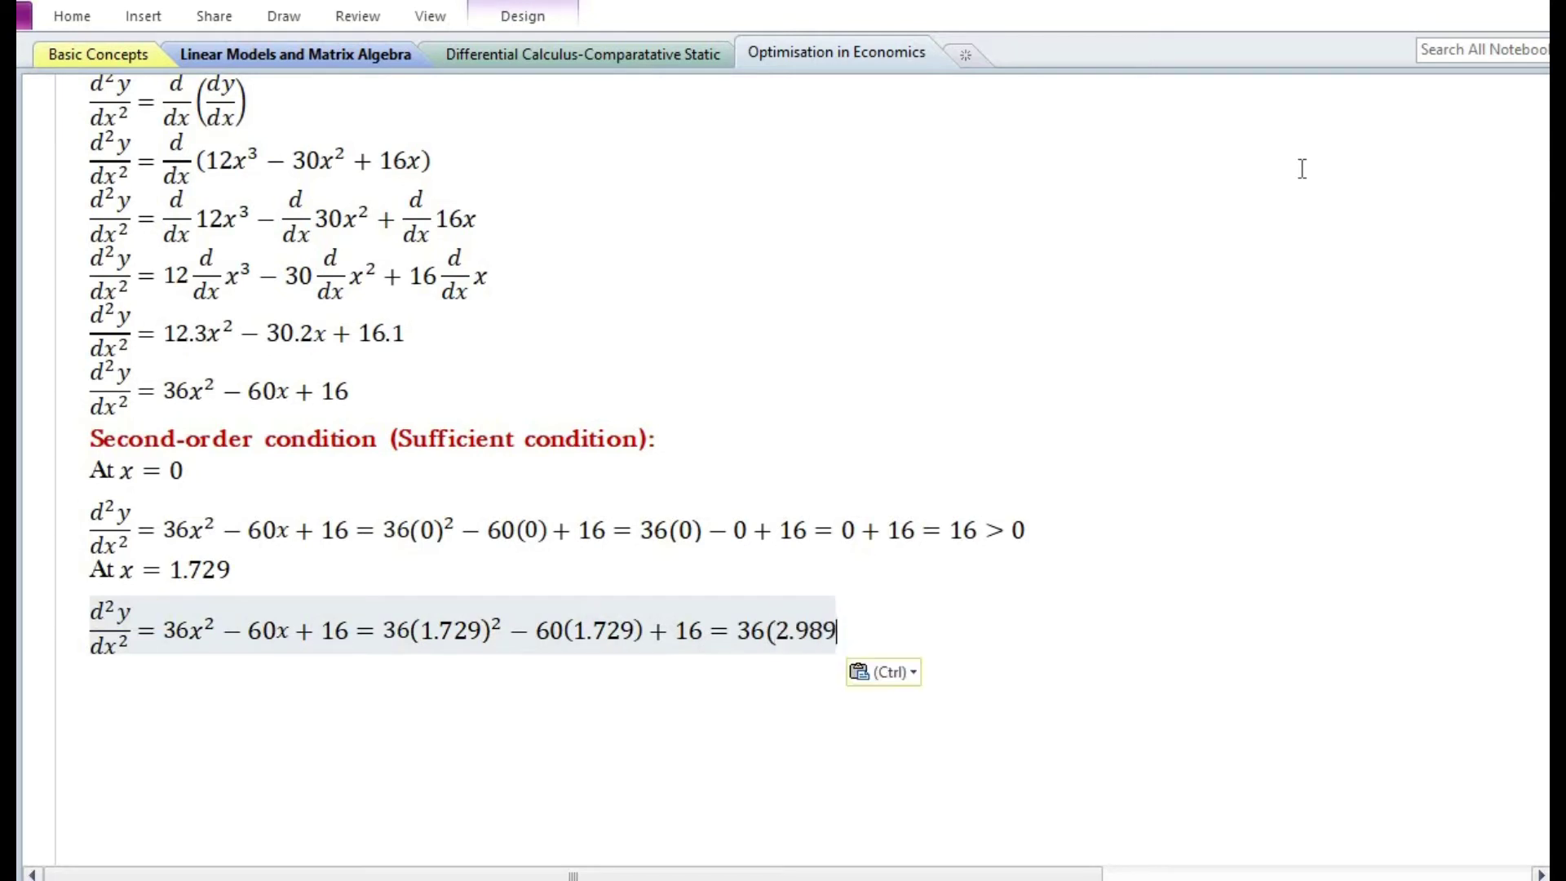
type(")-")
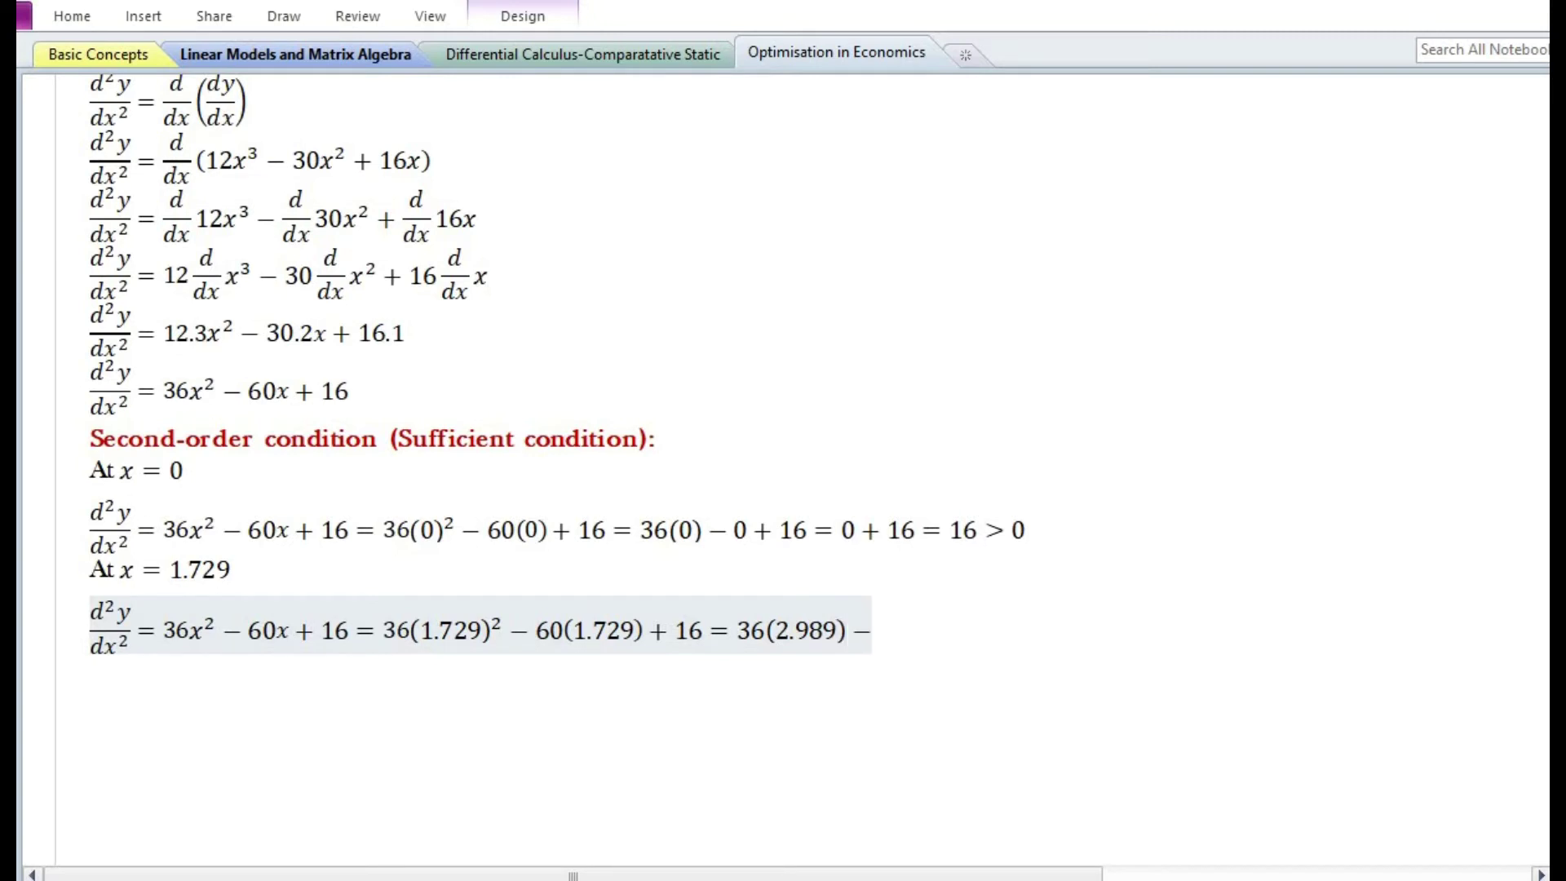
type("103.74")
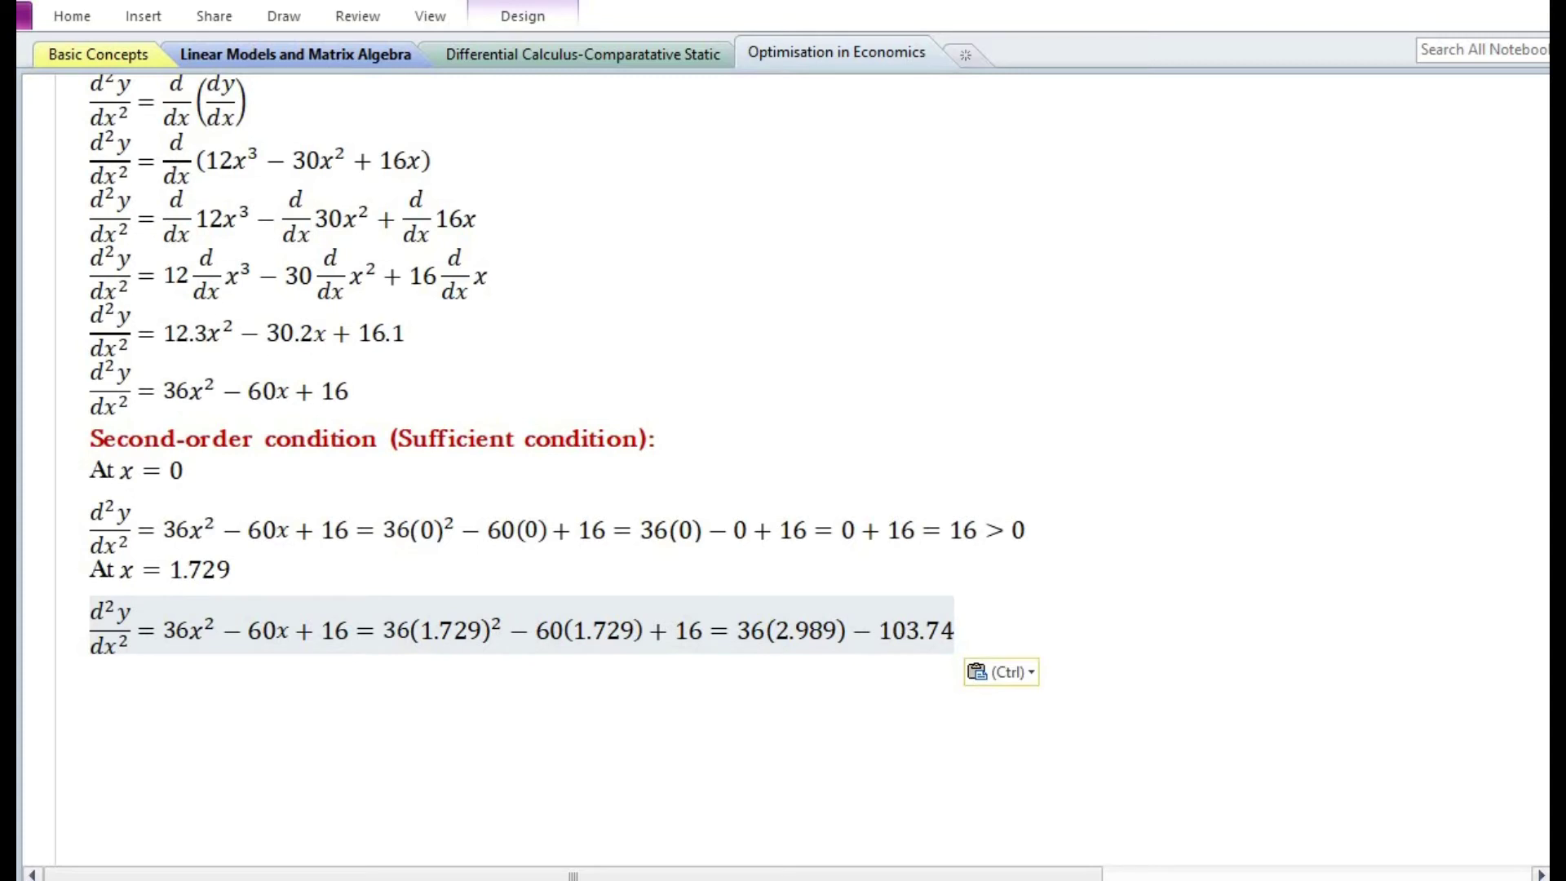
type("+ 16 =")
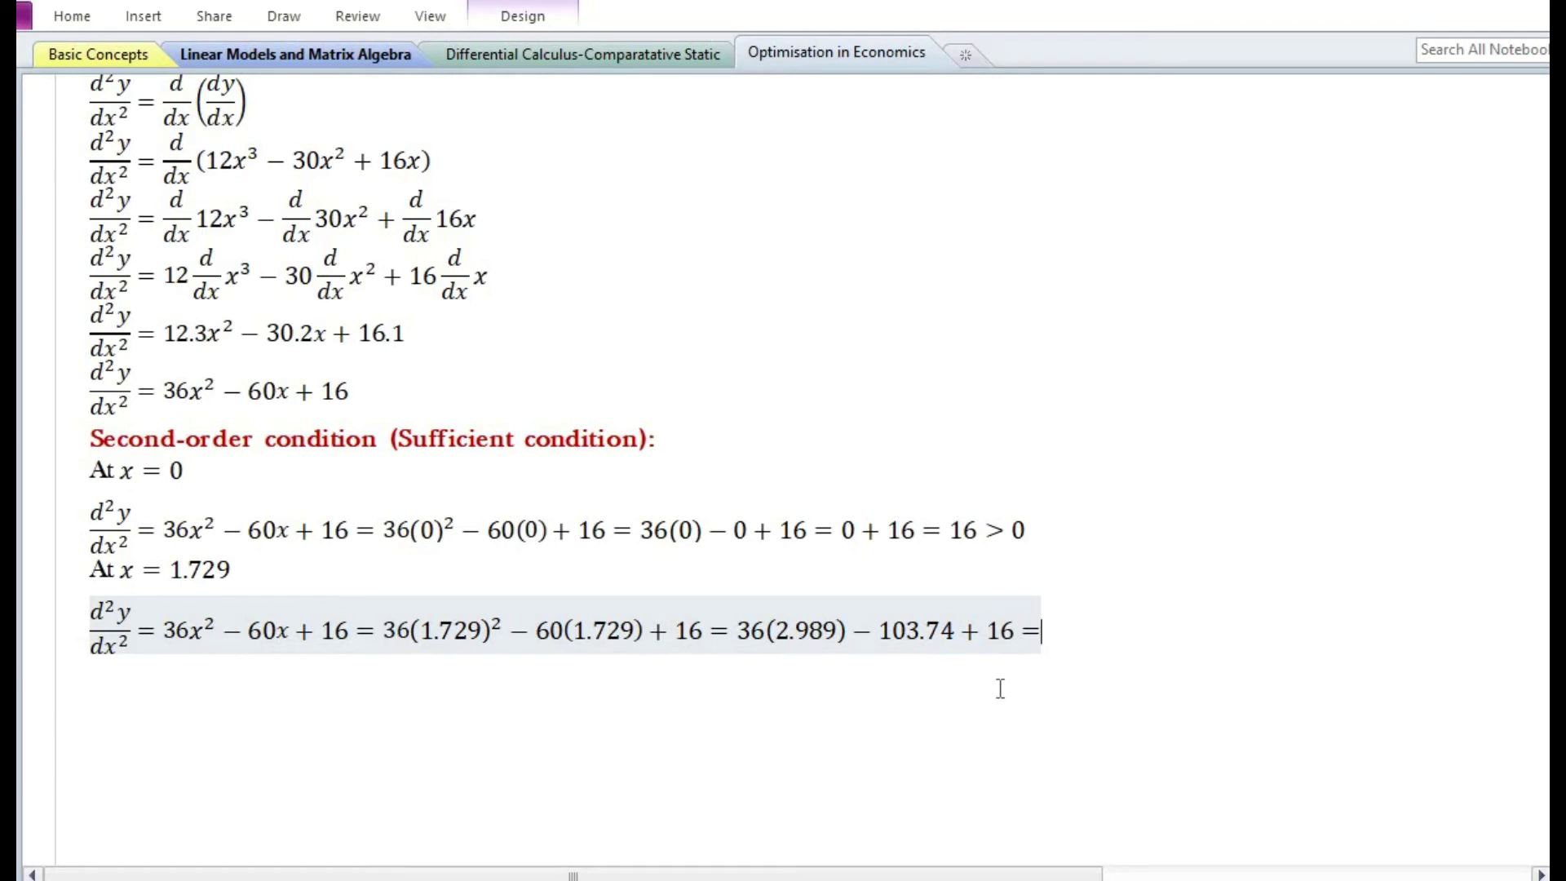
type("107.604")
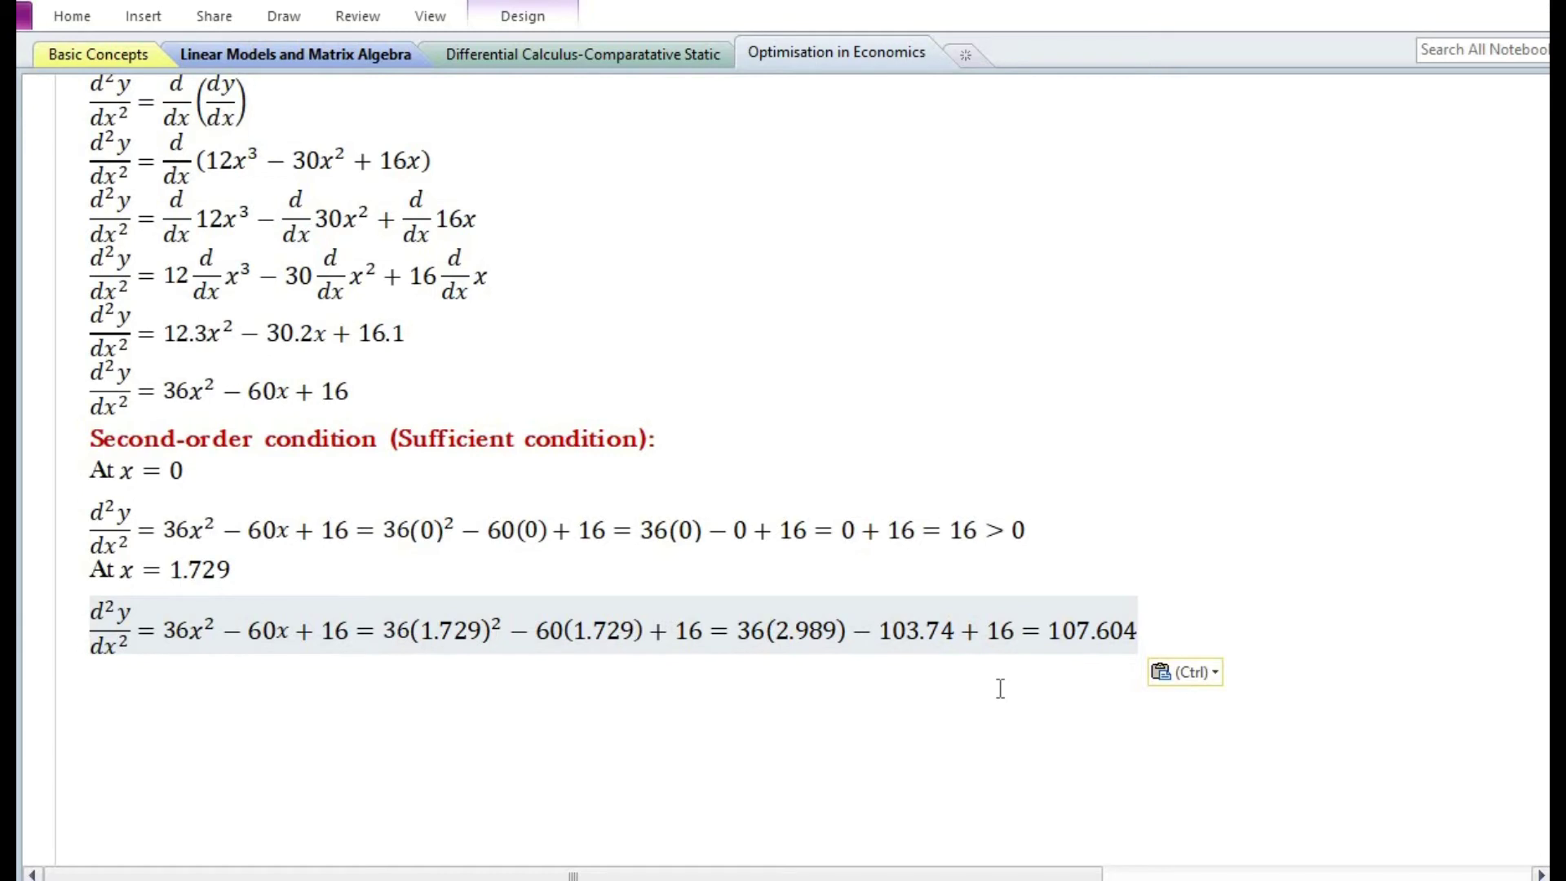
type("-103.74+16=")
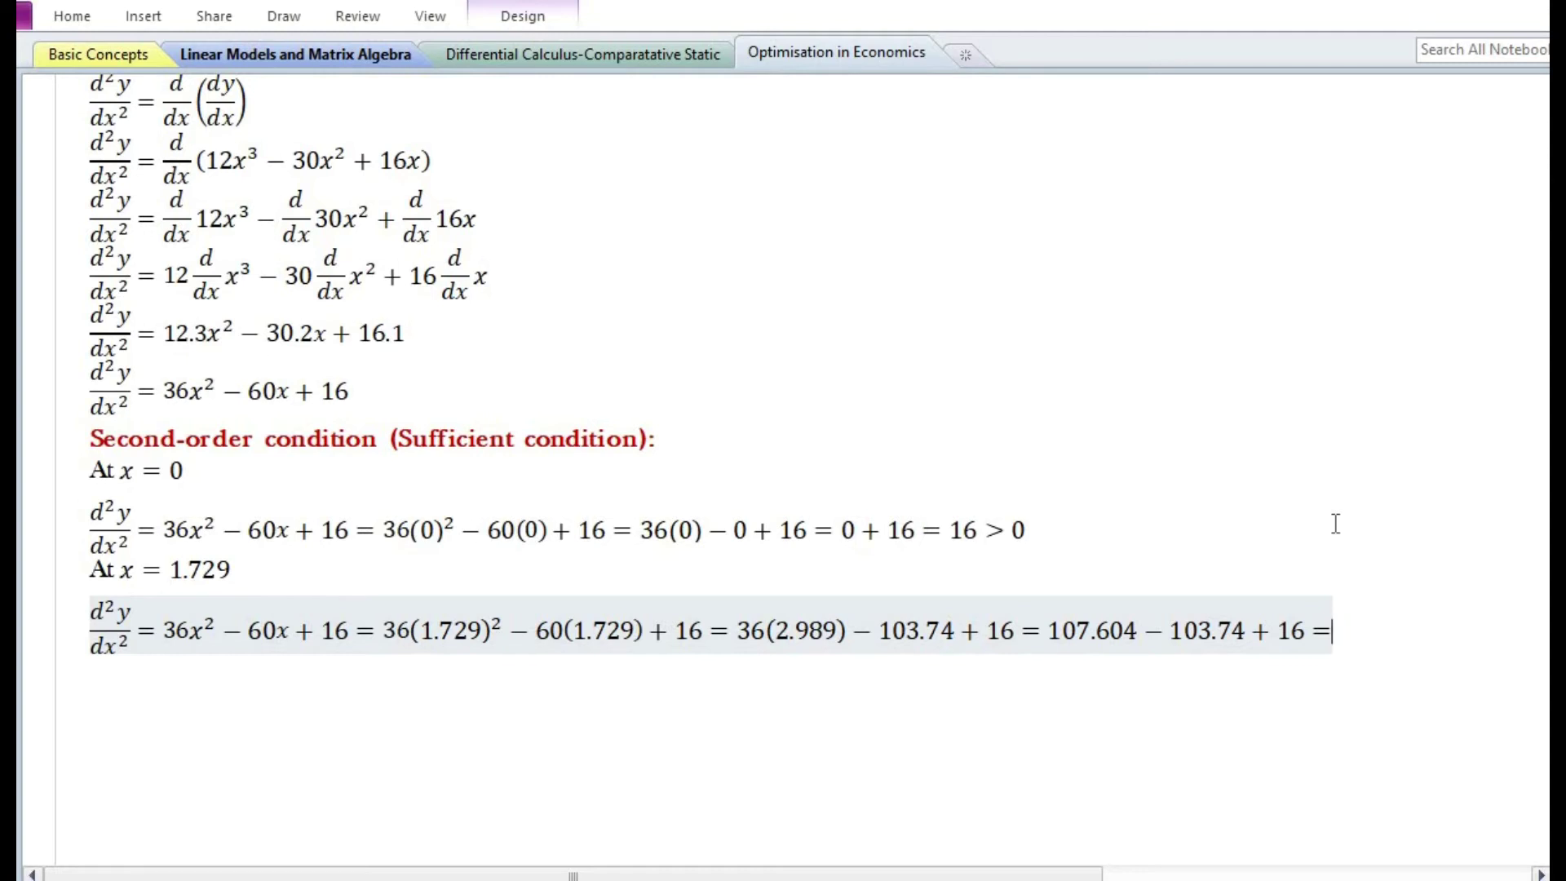
type("19.864")
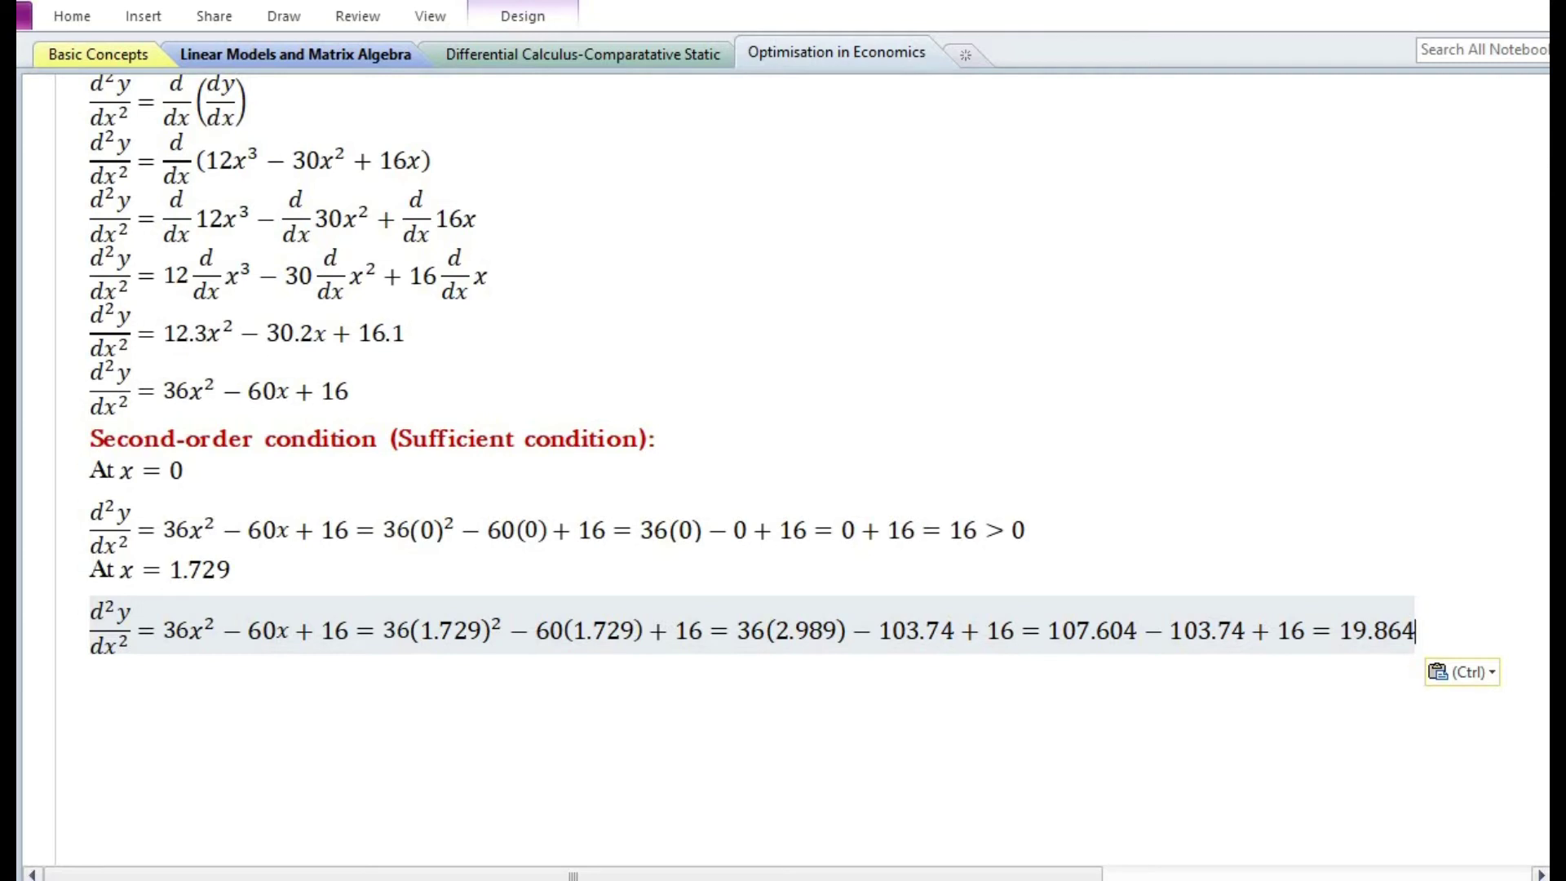
type(">0")
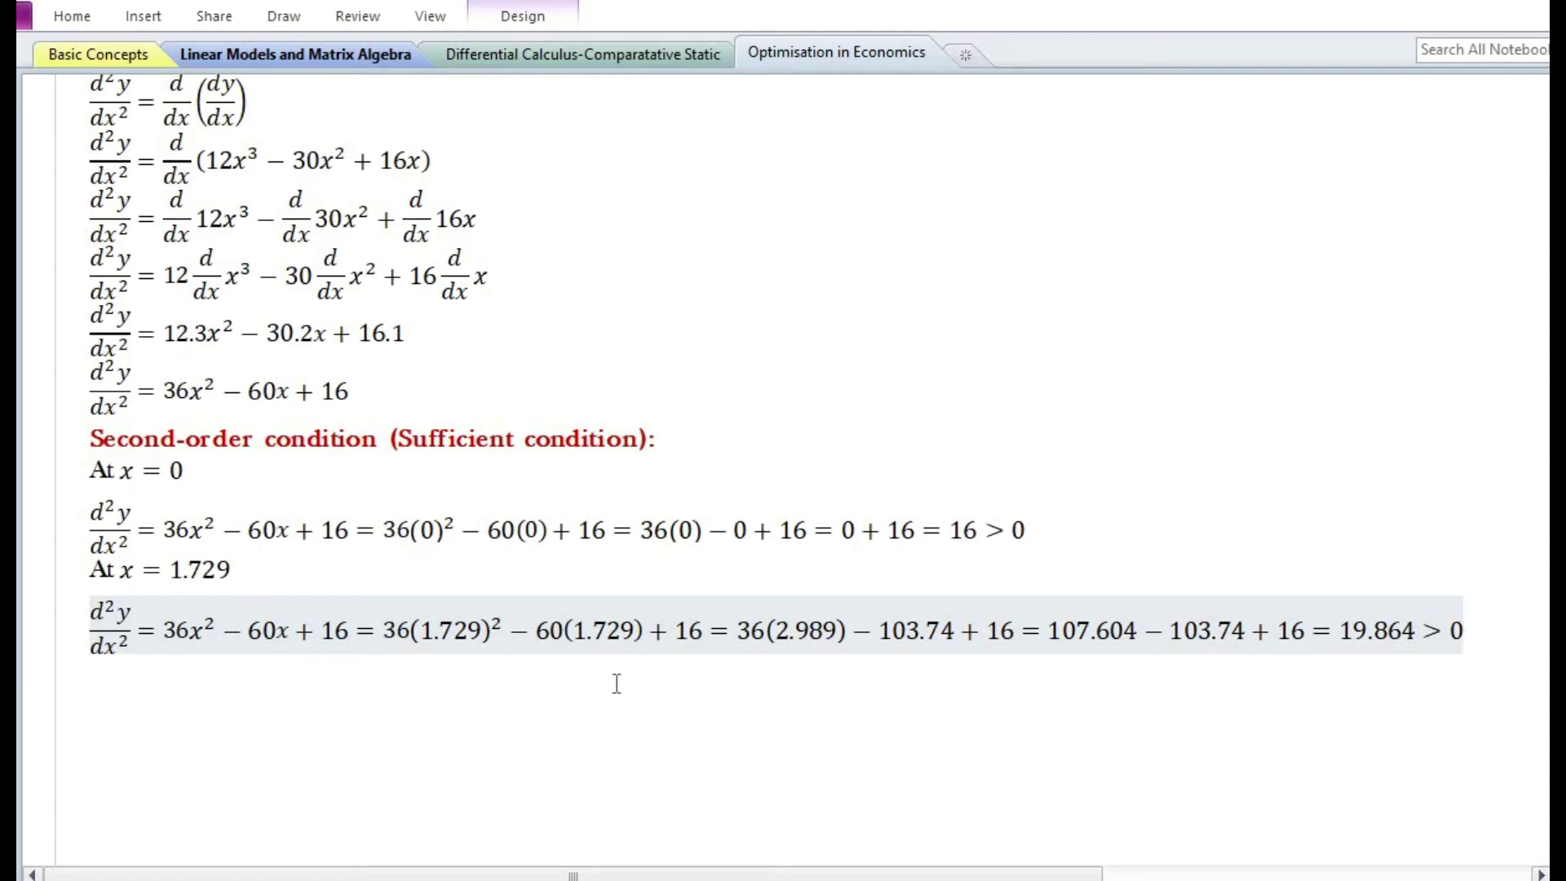
left_click(165, 677)
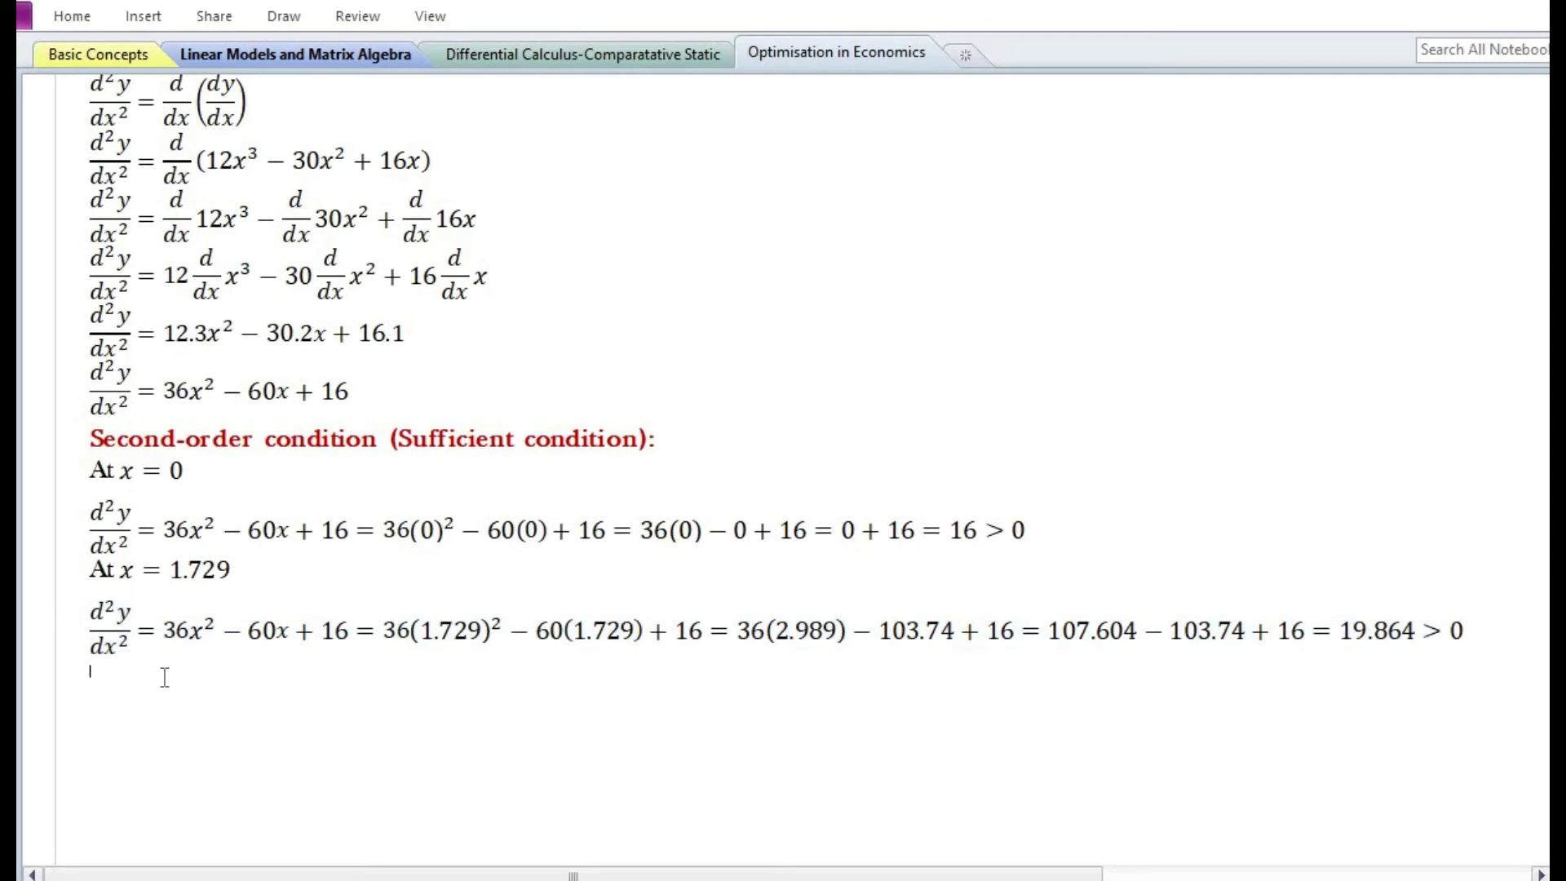
Step: Start the x = 0.771 check as 36(0.594) − 46.26 + 16
key("ctrl+v")
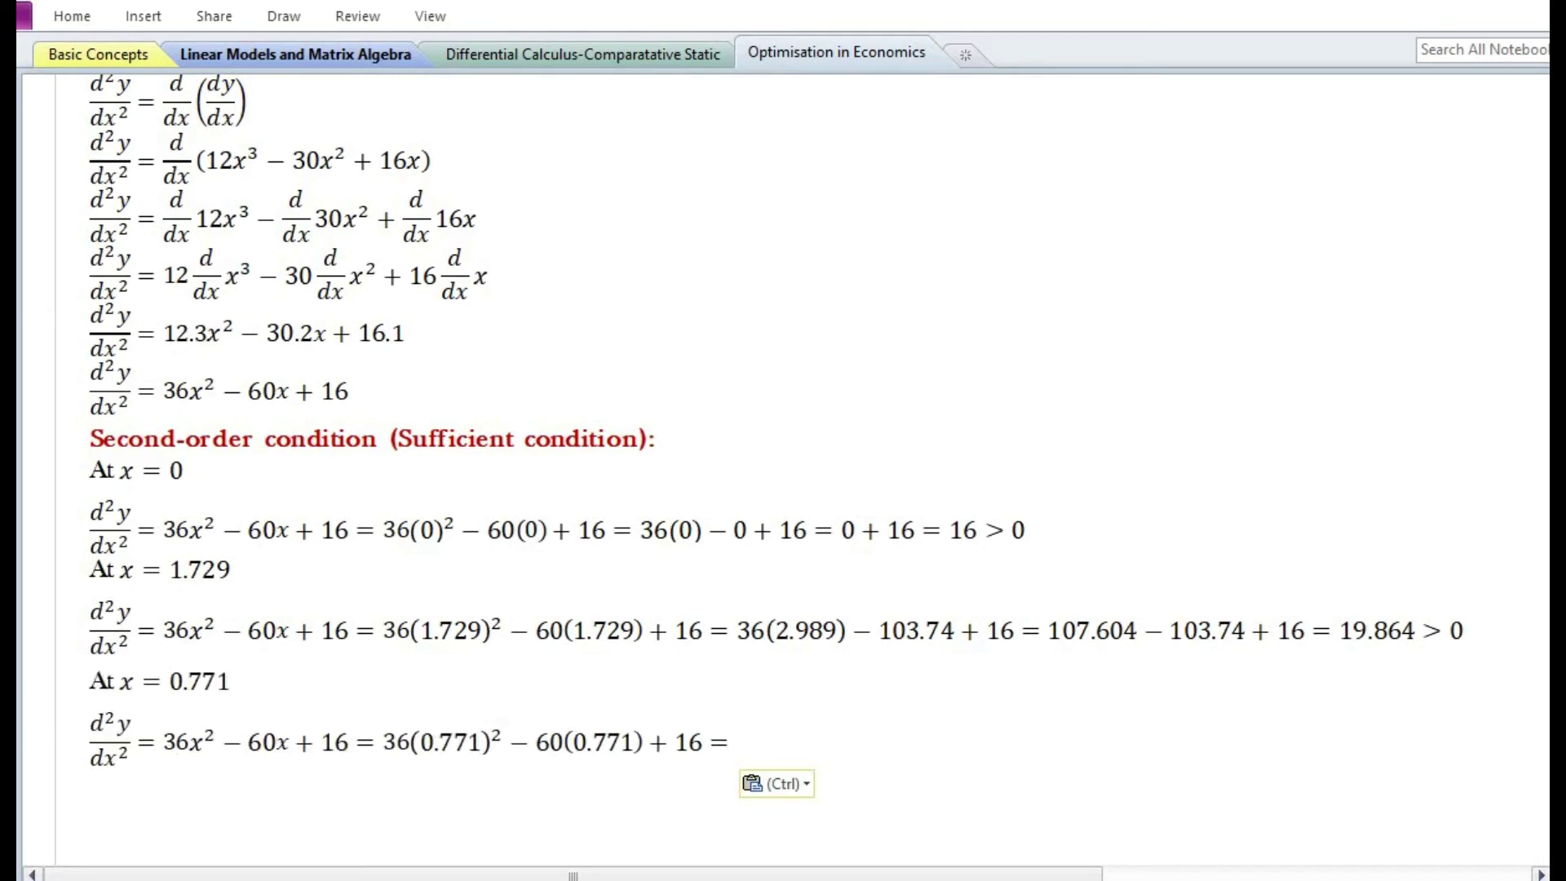
left_click(788, 780)
type("36(")
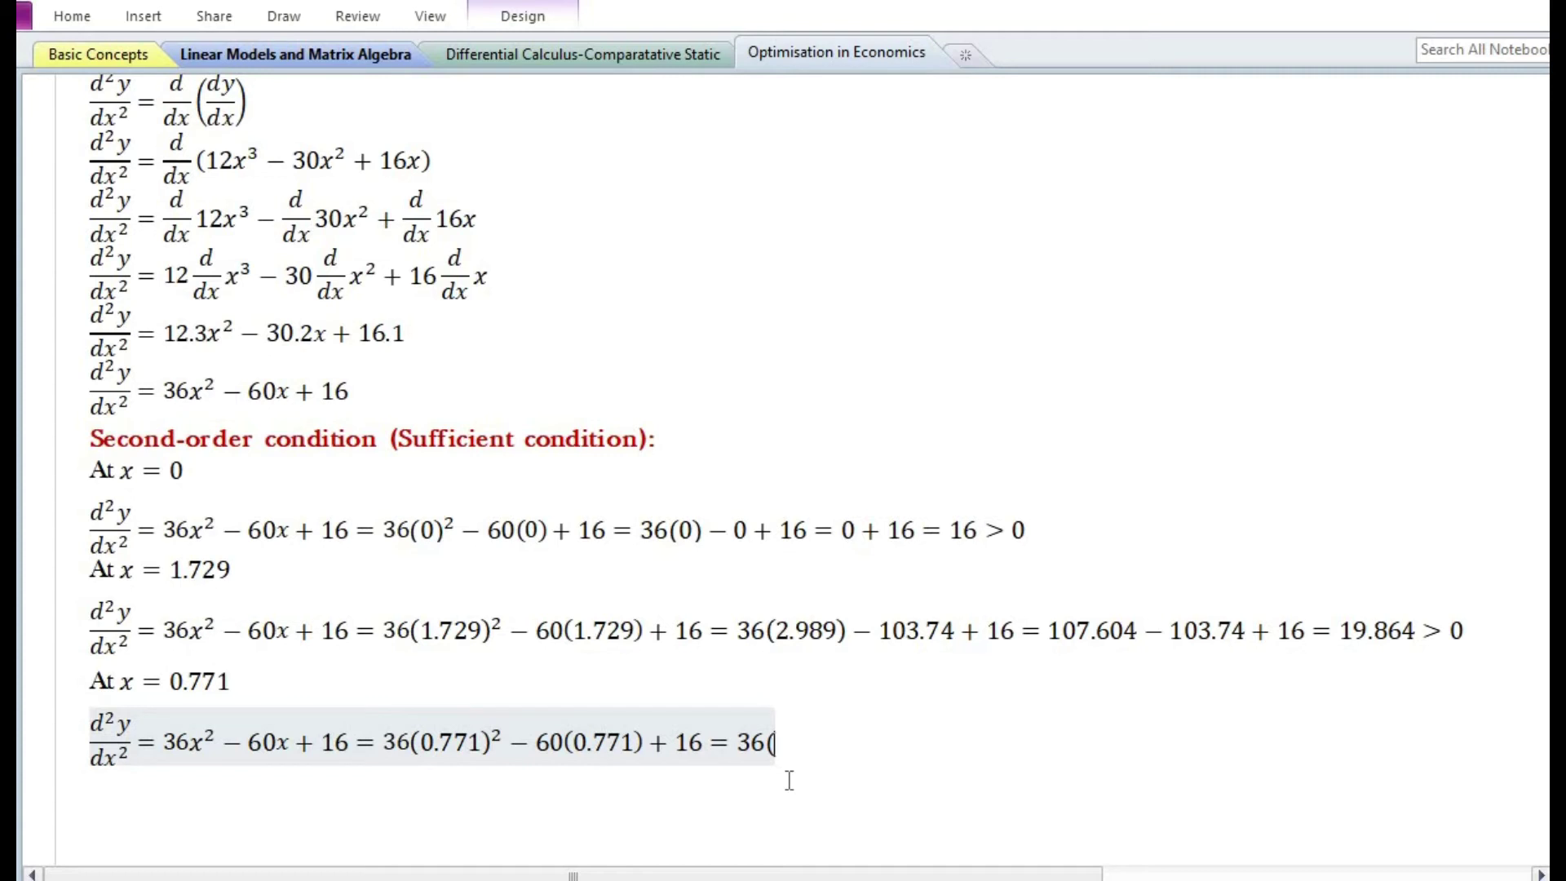
type("0.594")
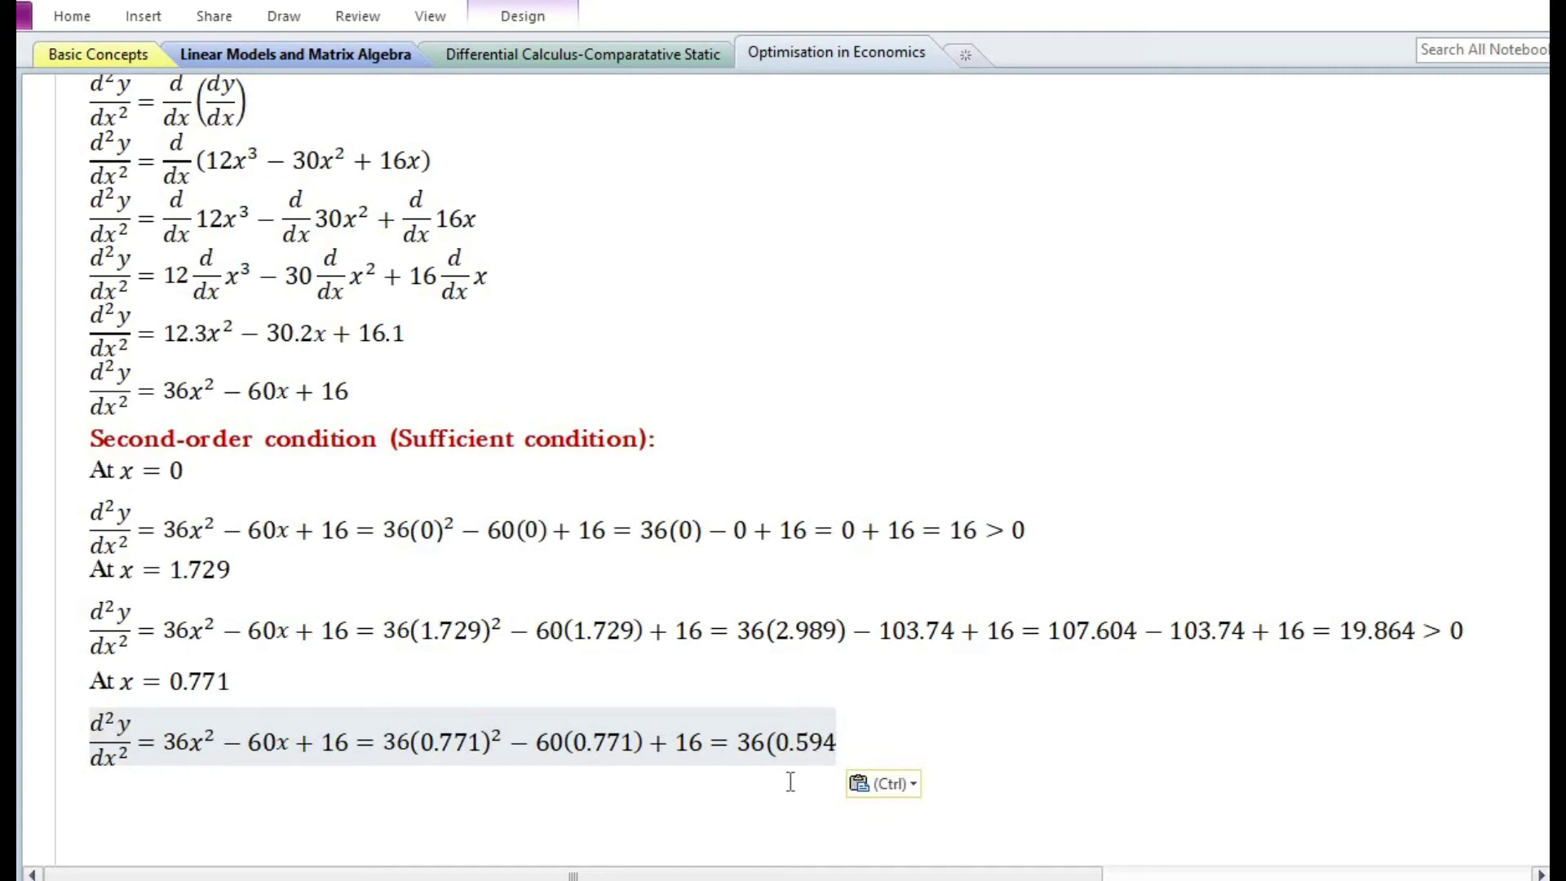
type(")-")
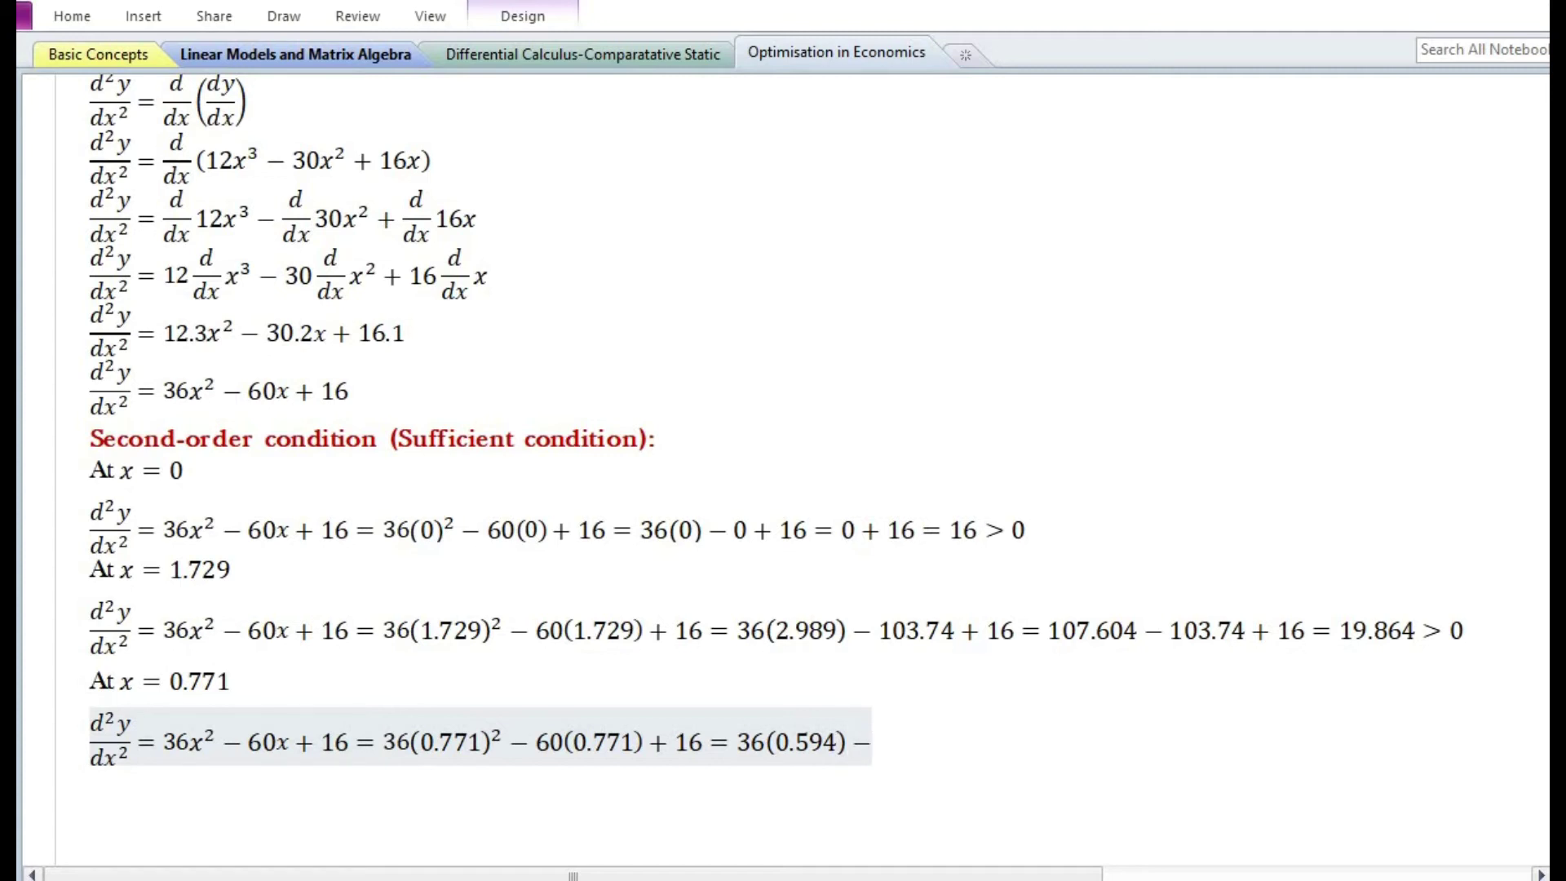
type("46.26")
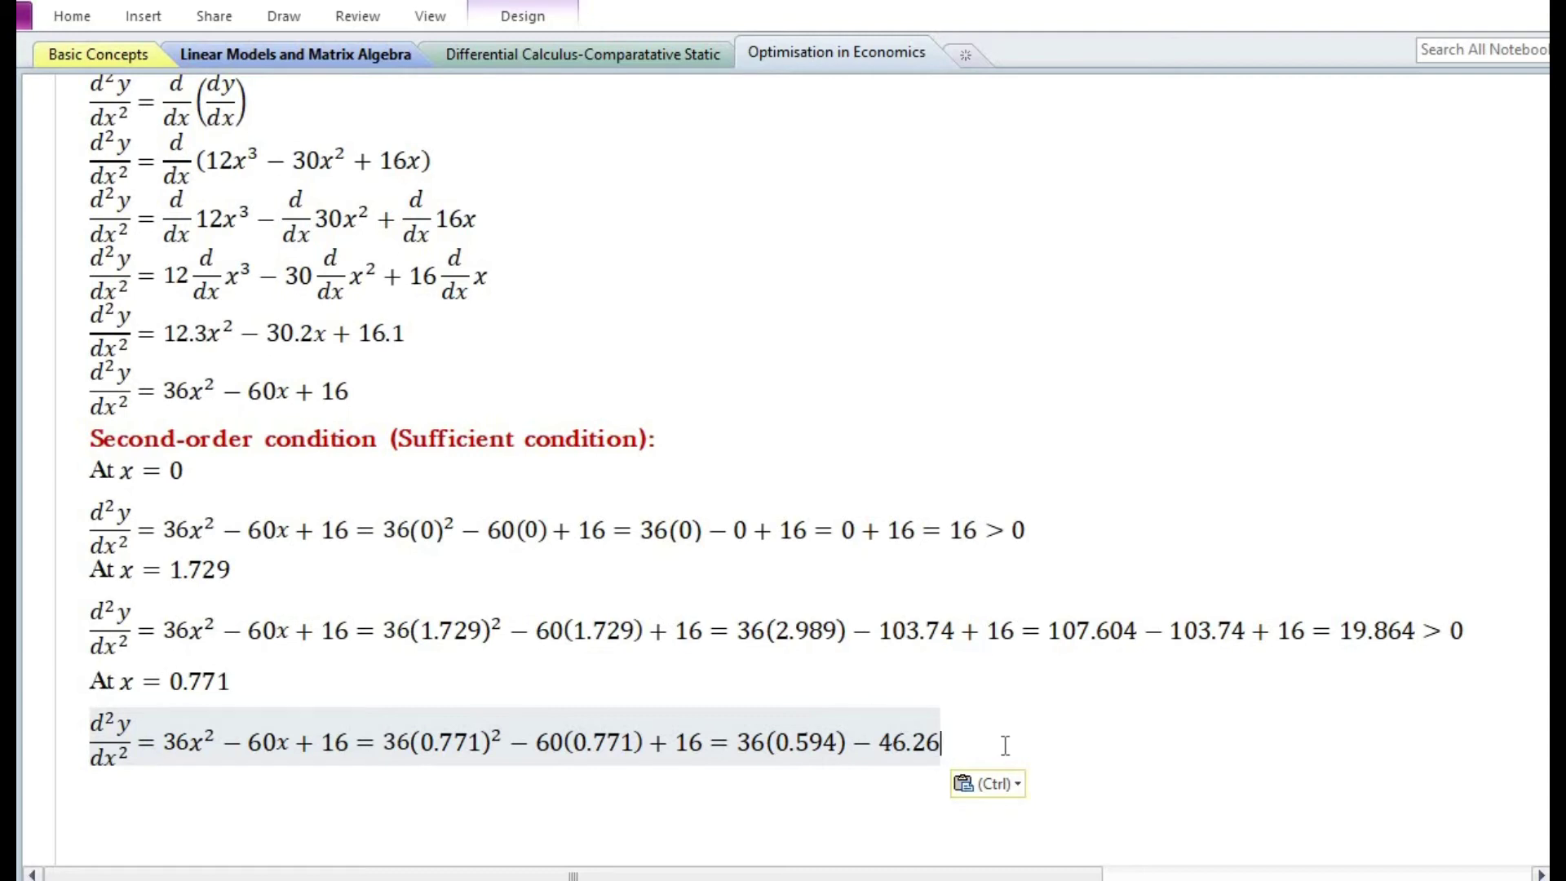
type("+16=")
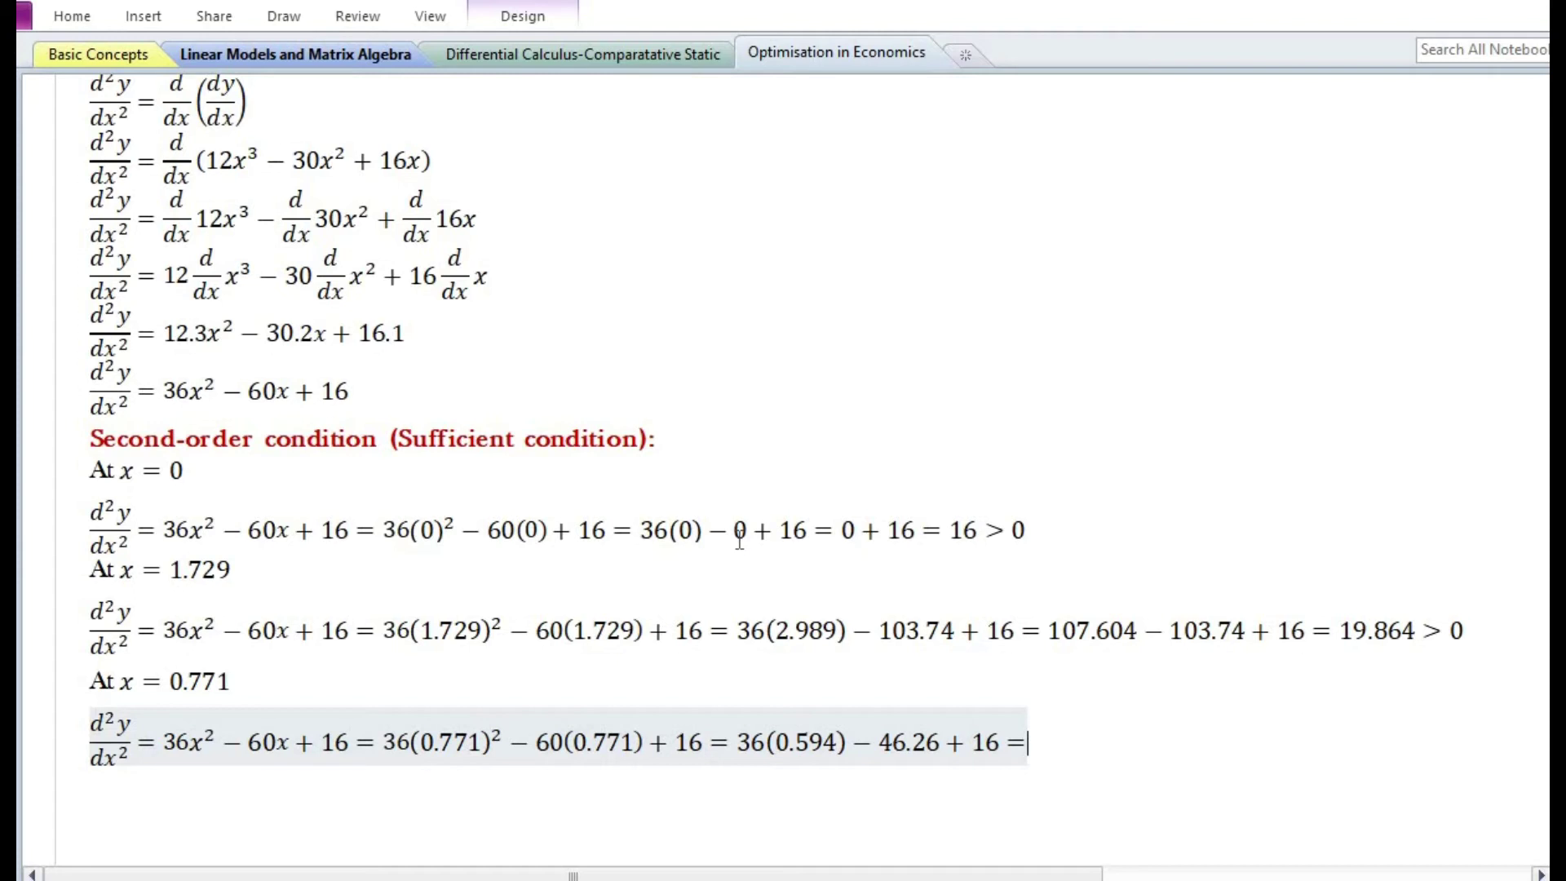
Step: Simplify to 21.384 − 46.26 + 16 = −8.876 < 0 and add the minima/maximum conclusion
key("ctrl+v")
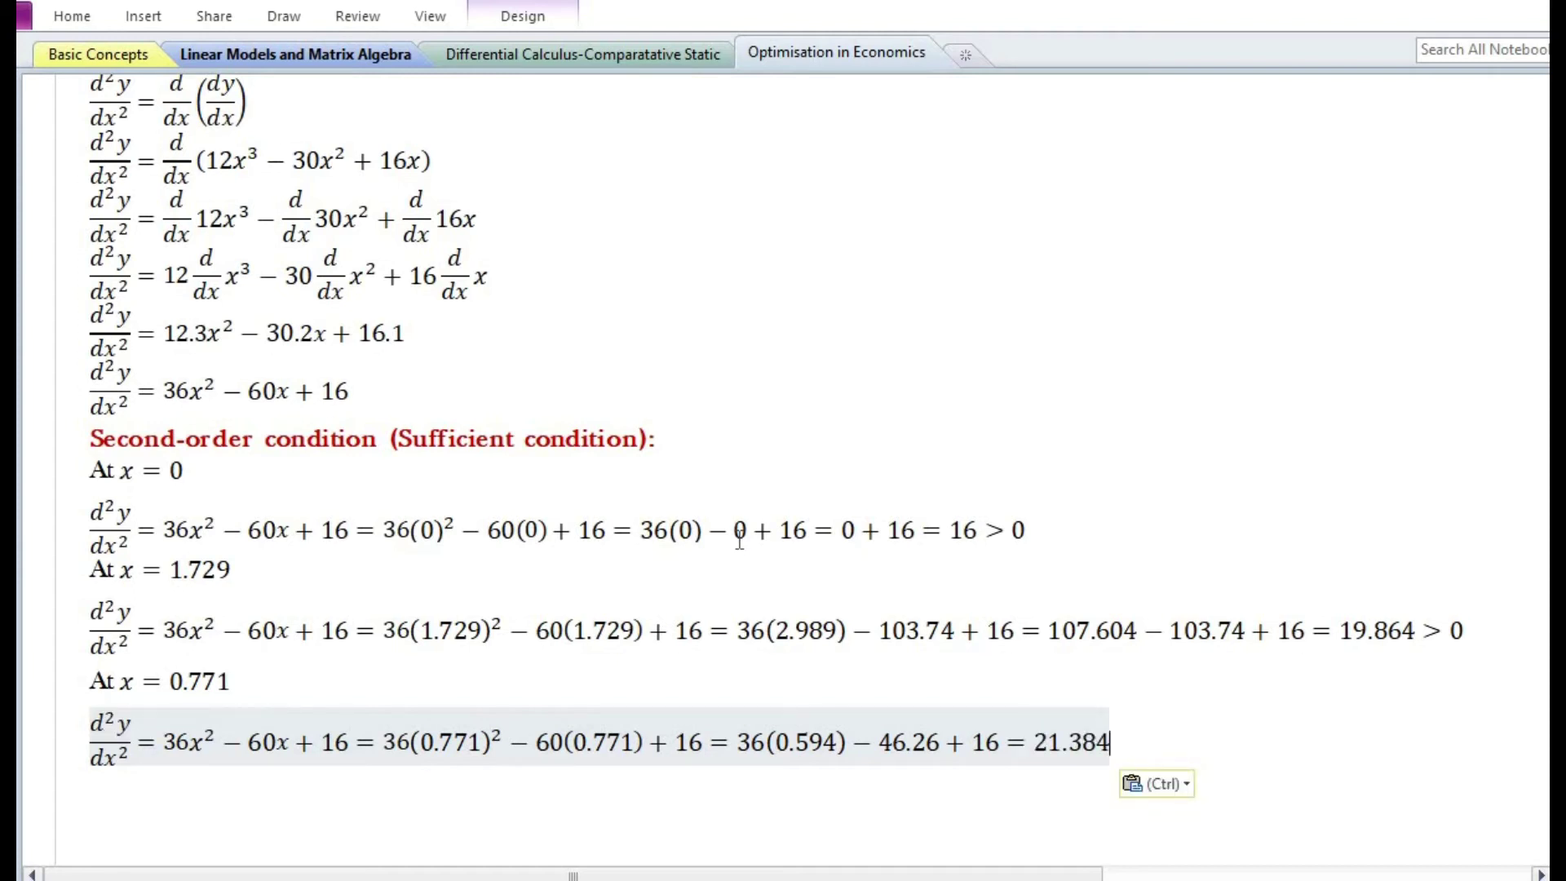
type("-46.26+")
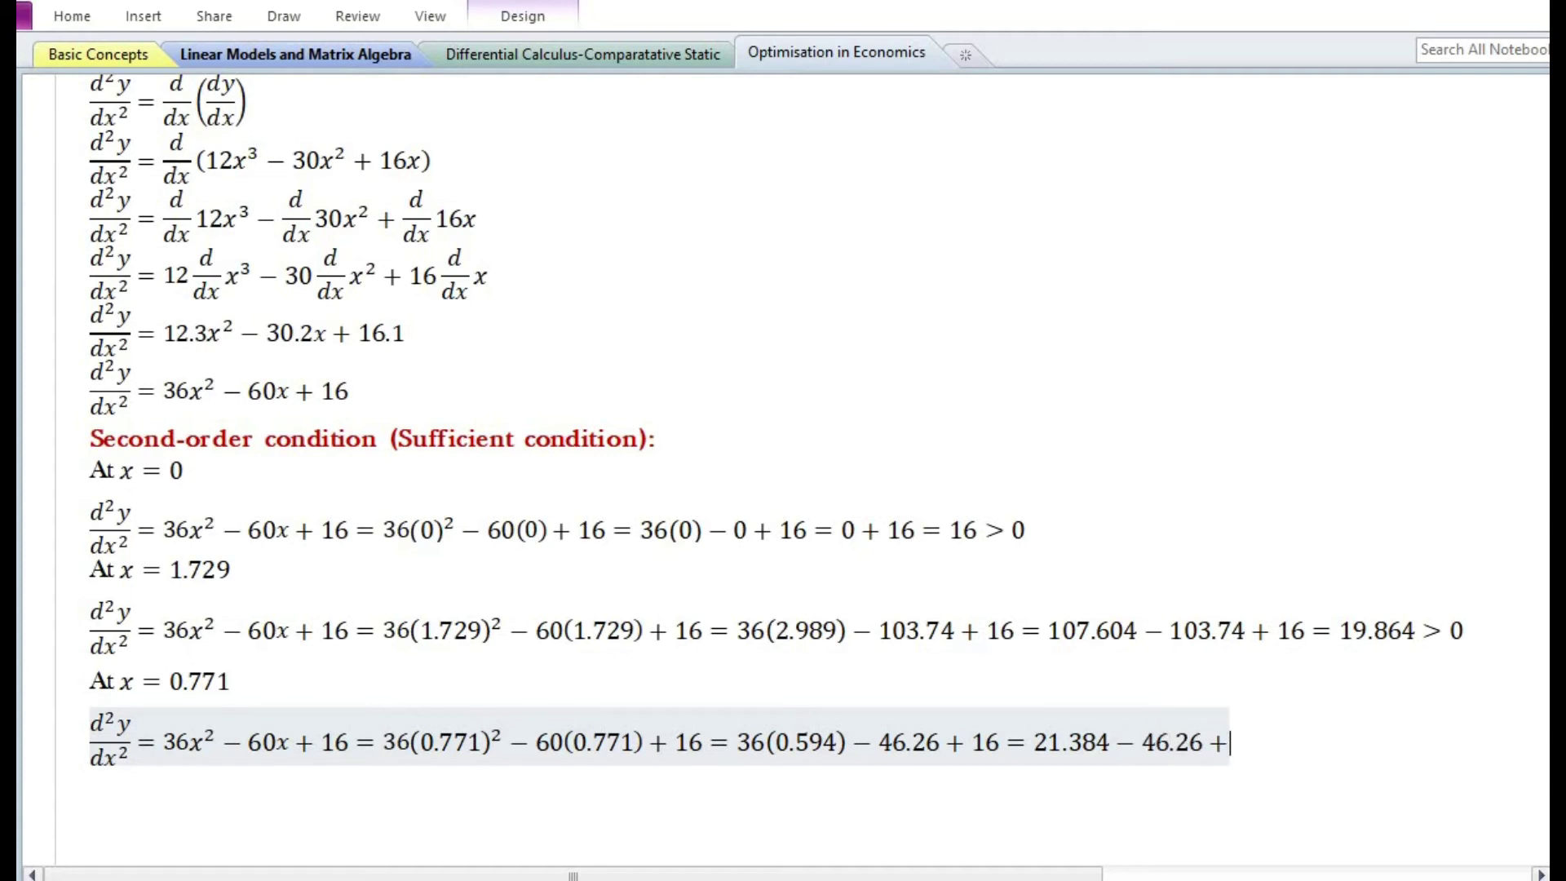
type("16=")
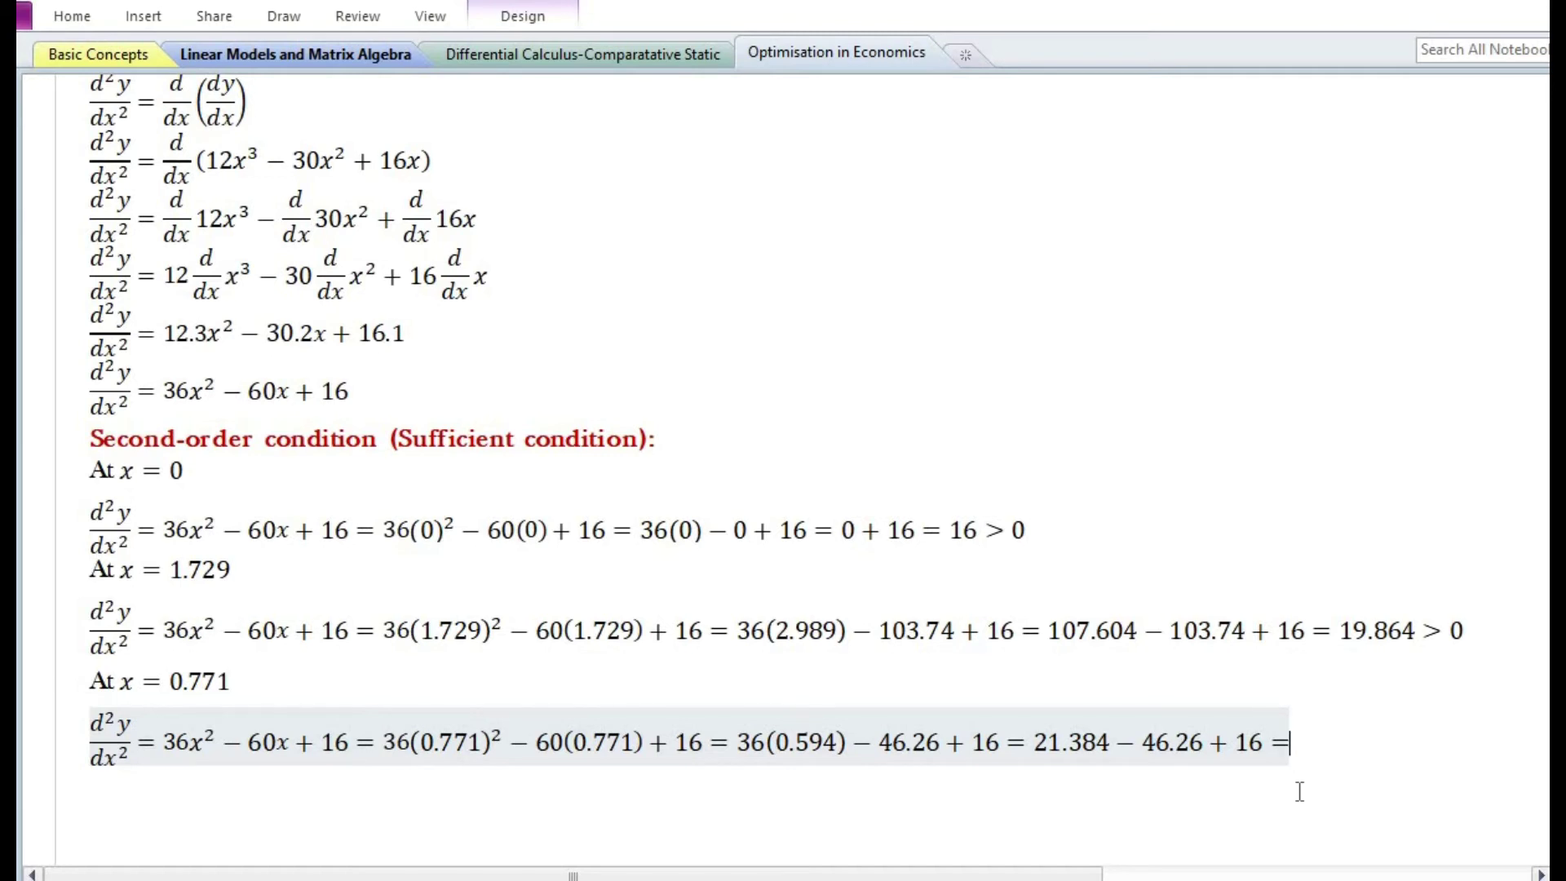
type("-8.876")
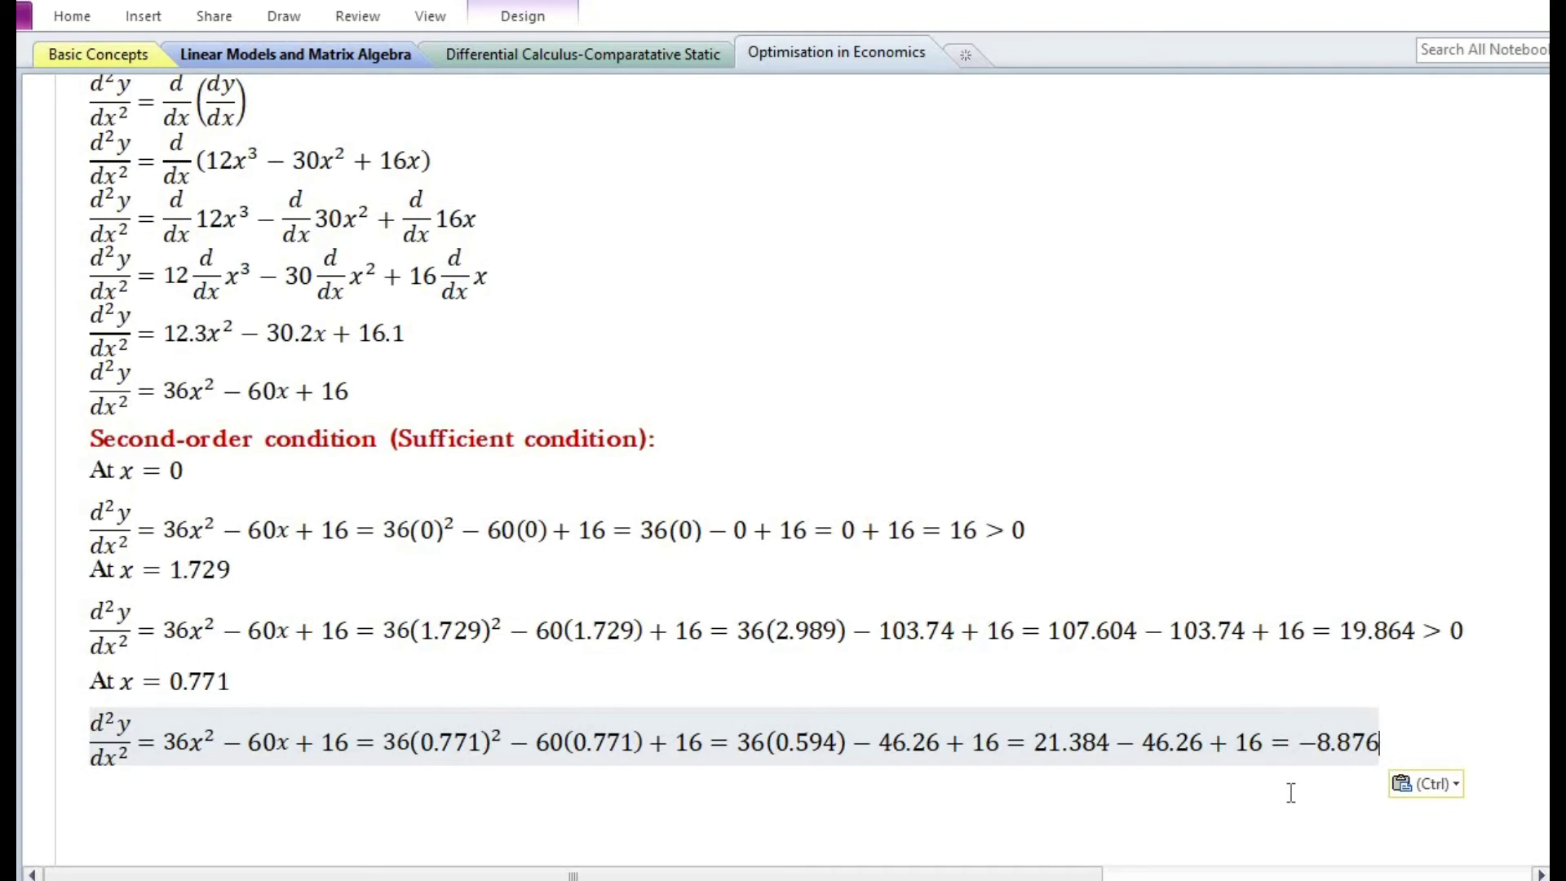
type("<0")
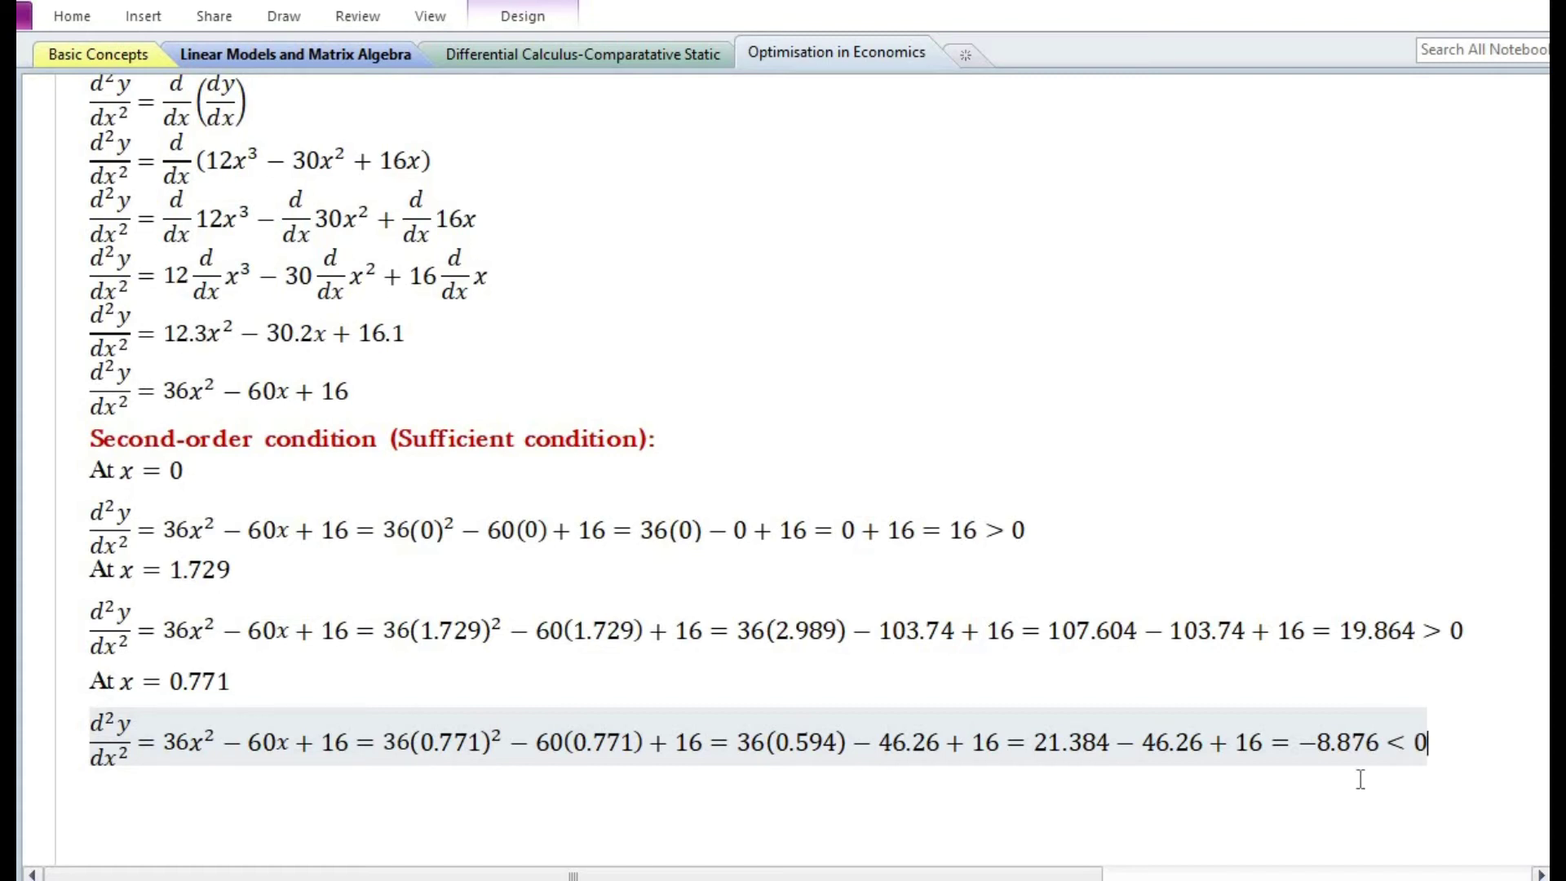
key("ctrl+v")
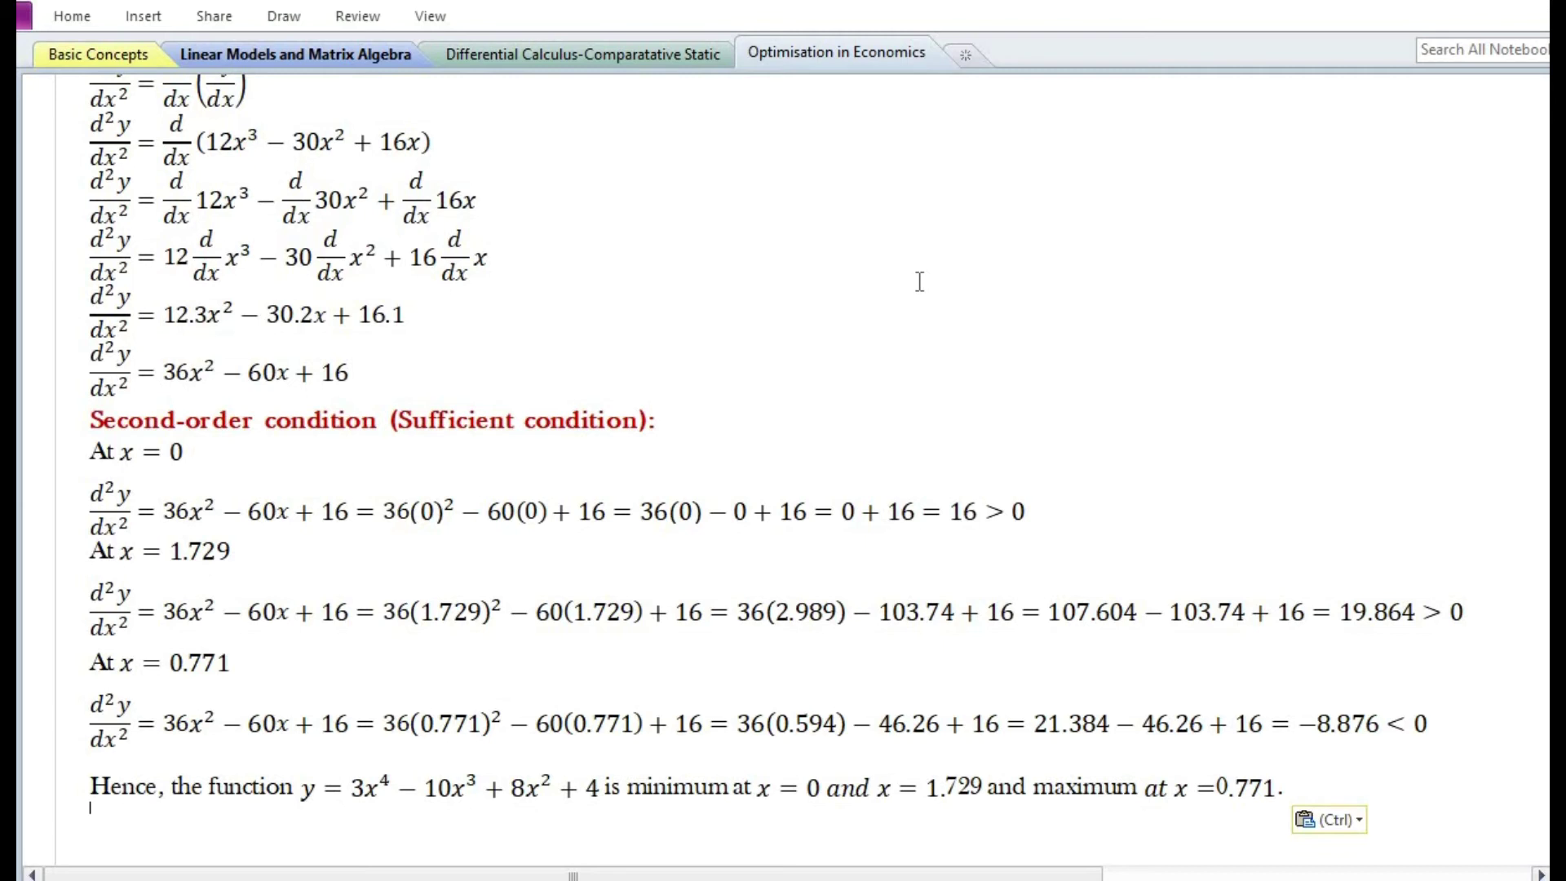
Step: Add a new line y_min = 3x⁴ − 10x³ + 8x² + 4 below the conclusion
key("Return")
scroll(302, 767, "down", 3)
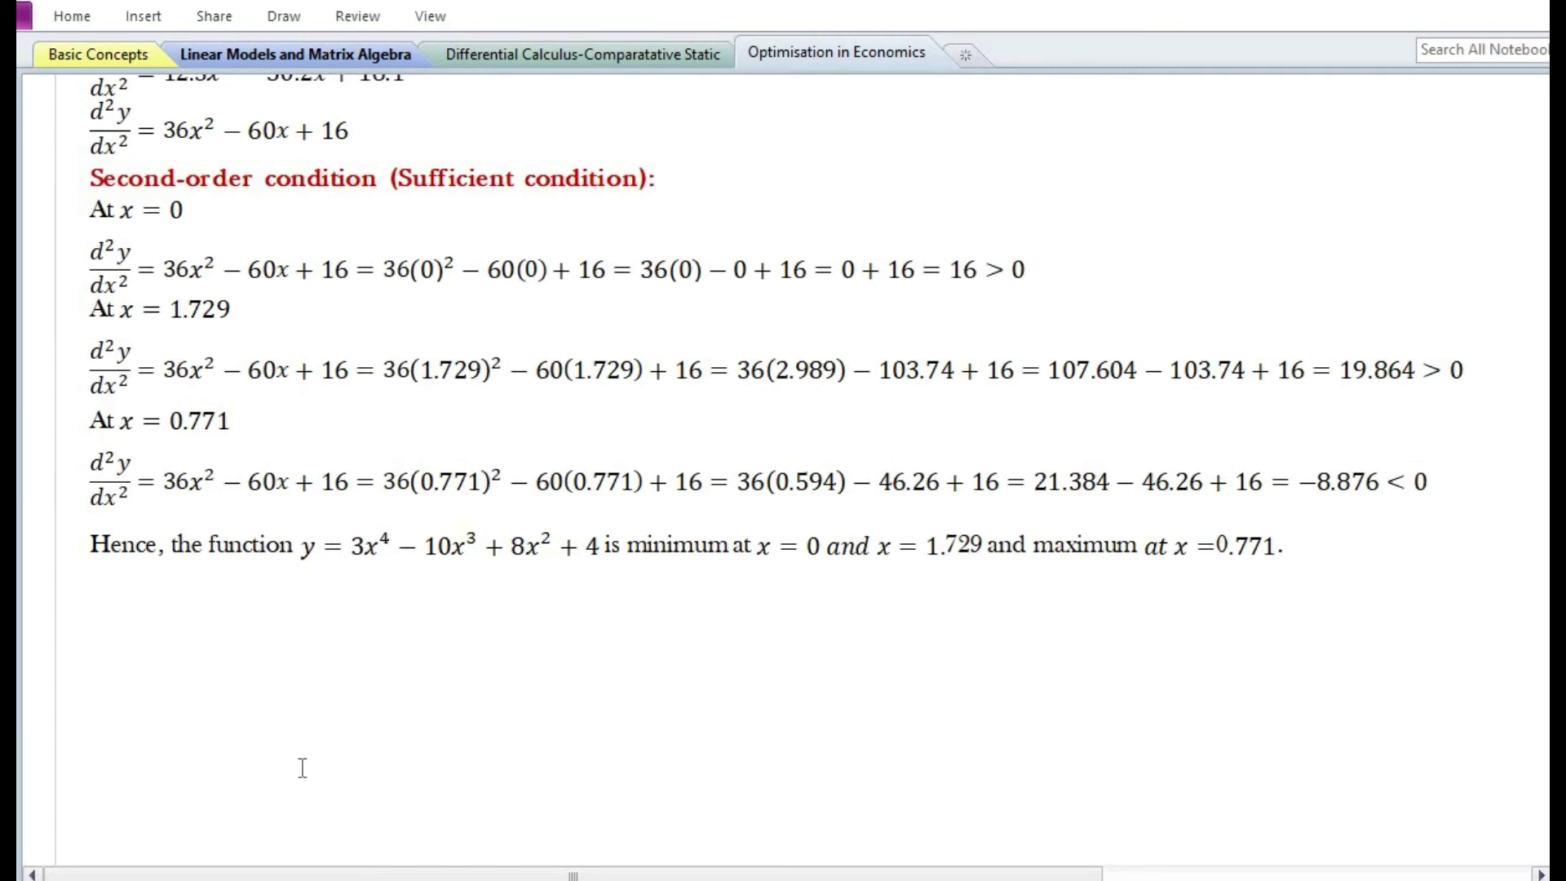
type("ymin = 3x4 − 10x3 + 8x2 + 4")
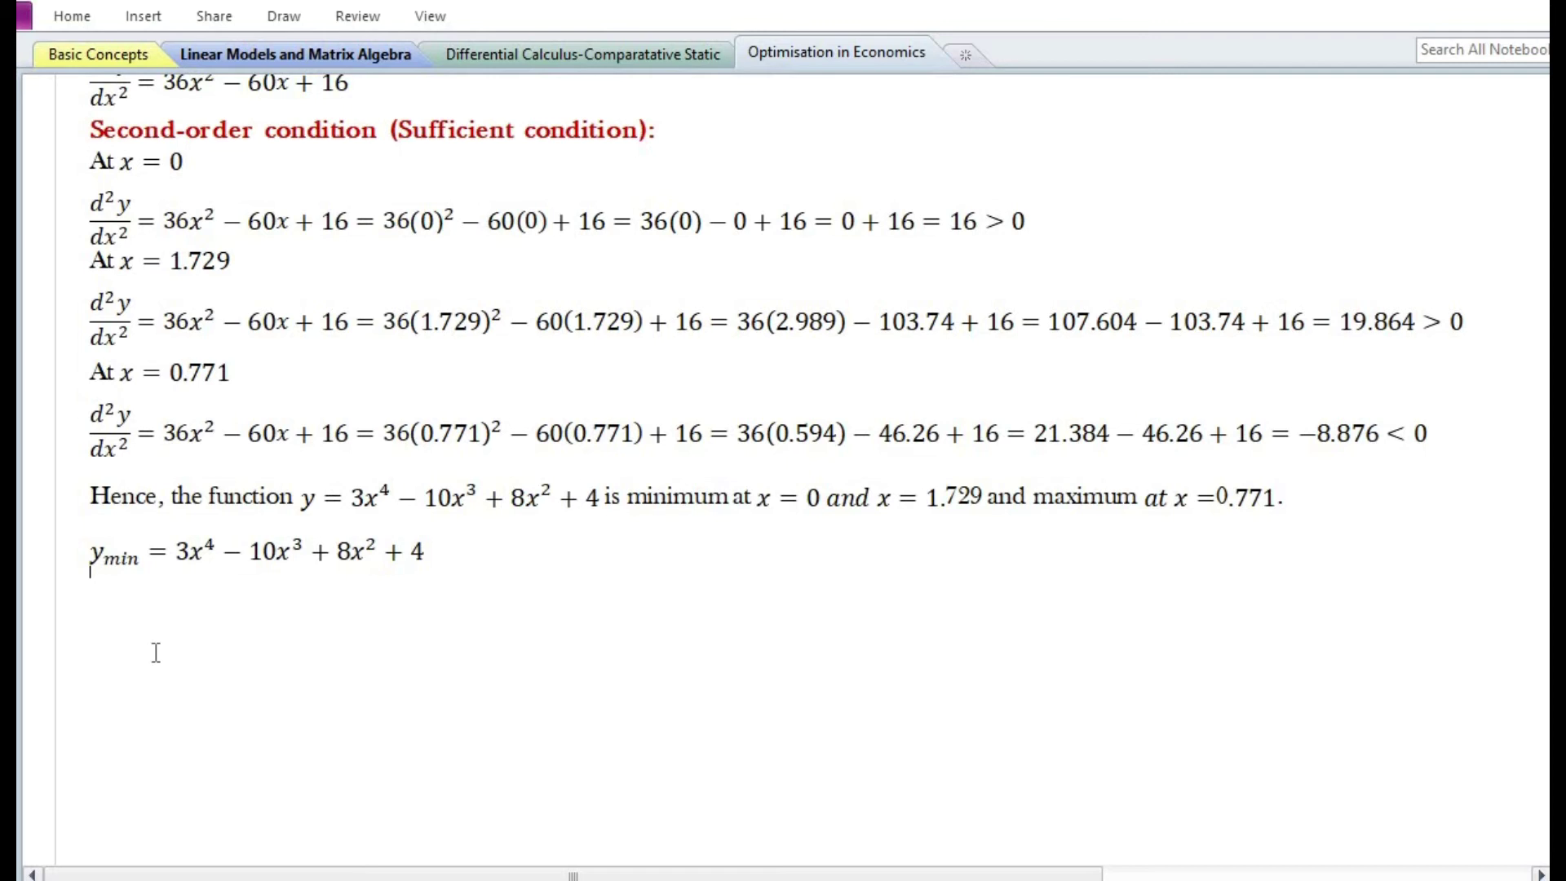
Step: Substitute x = 0 into y_min, reducing it to 0 − 0 + 0 + 4 and y_min = 4
type("y_min = 3(0)^4 − 10(0)^3 + 8(0)^2 + 4 y_min = 3(0) − 10(0) + 8(0) + 4")
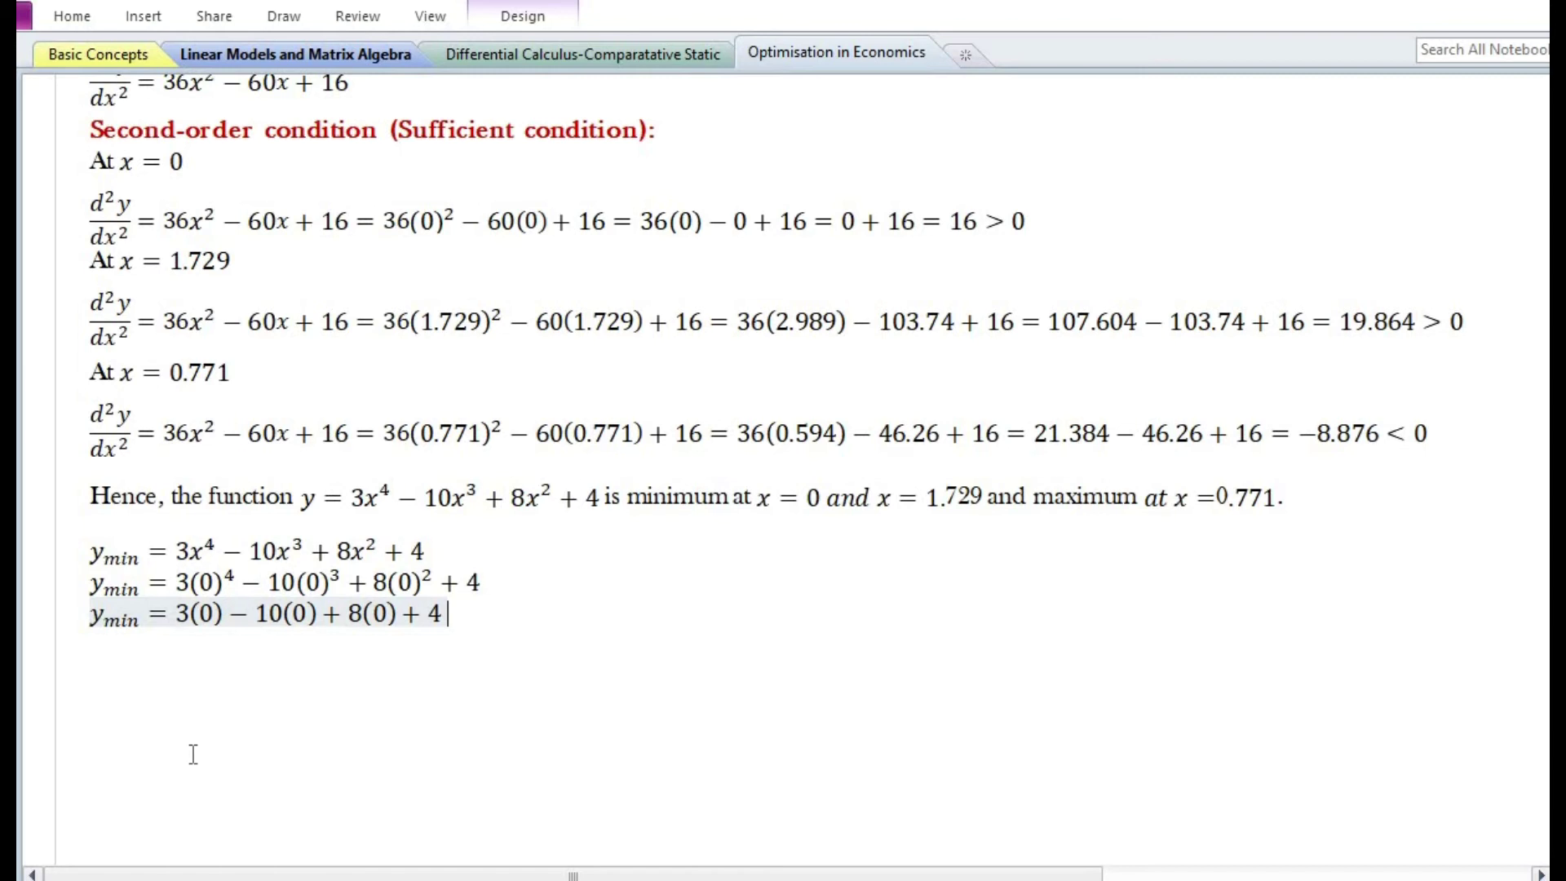
key("Return")
type("y_min =")
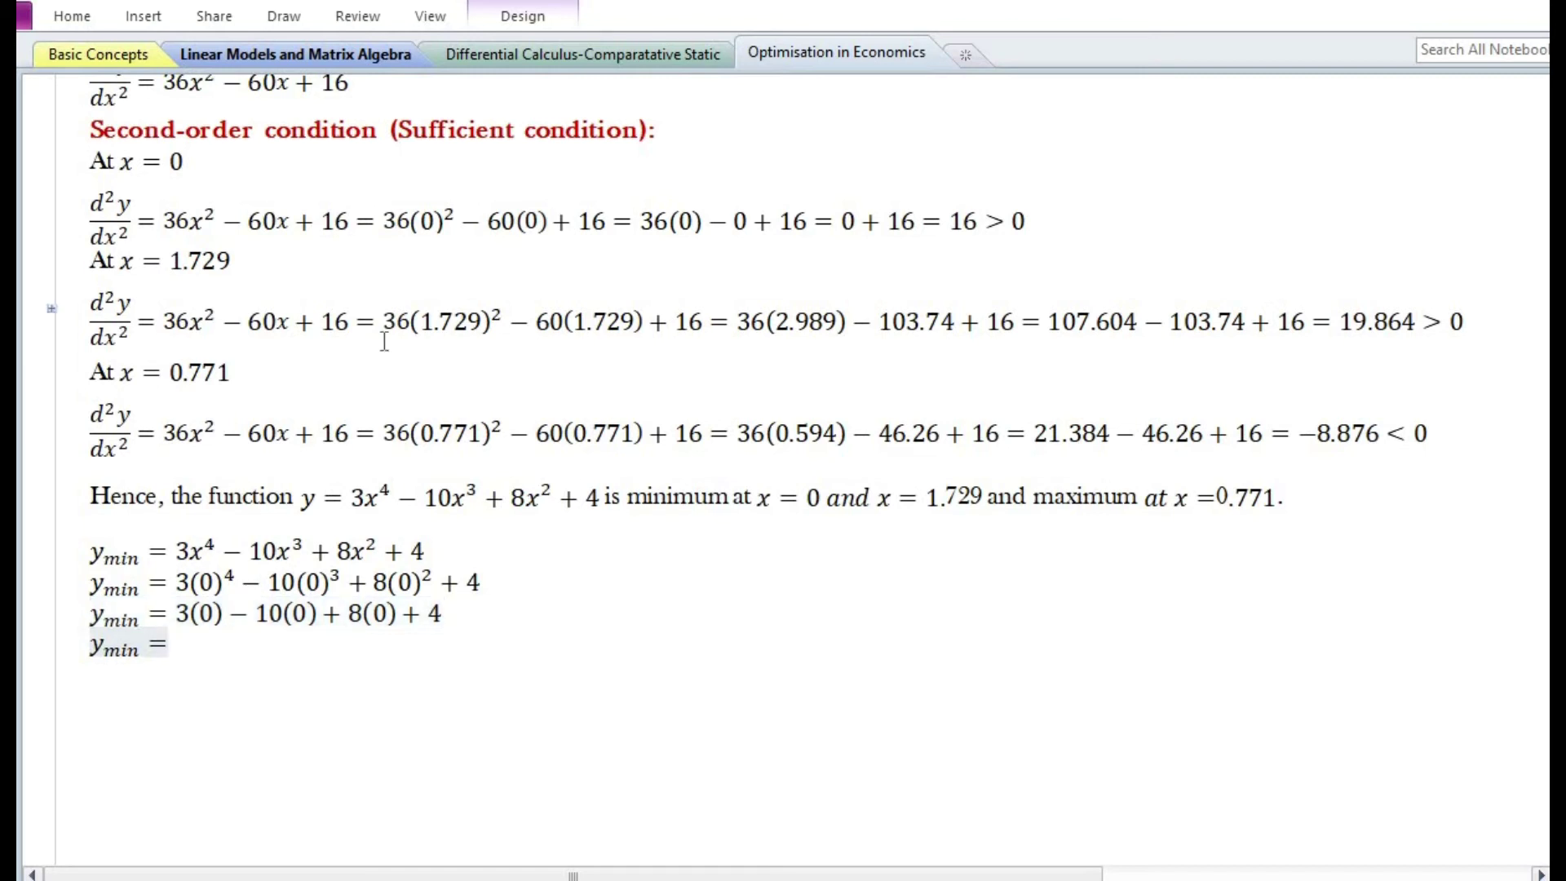
type("0-")
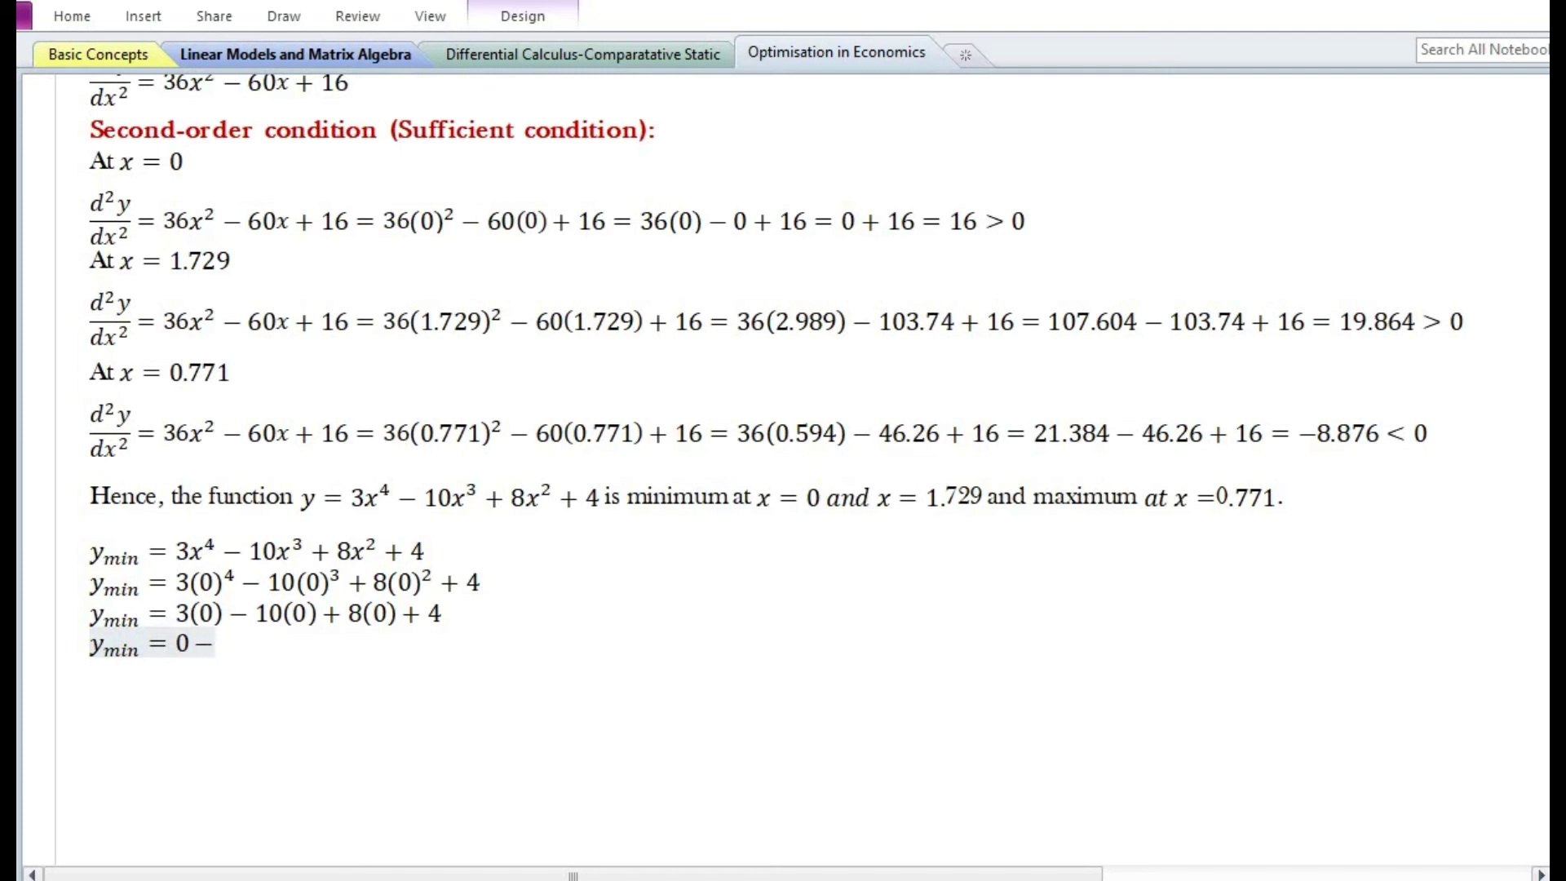
type("0+")
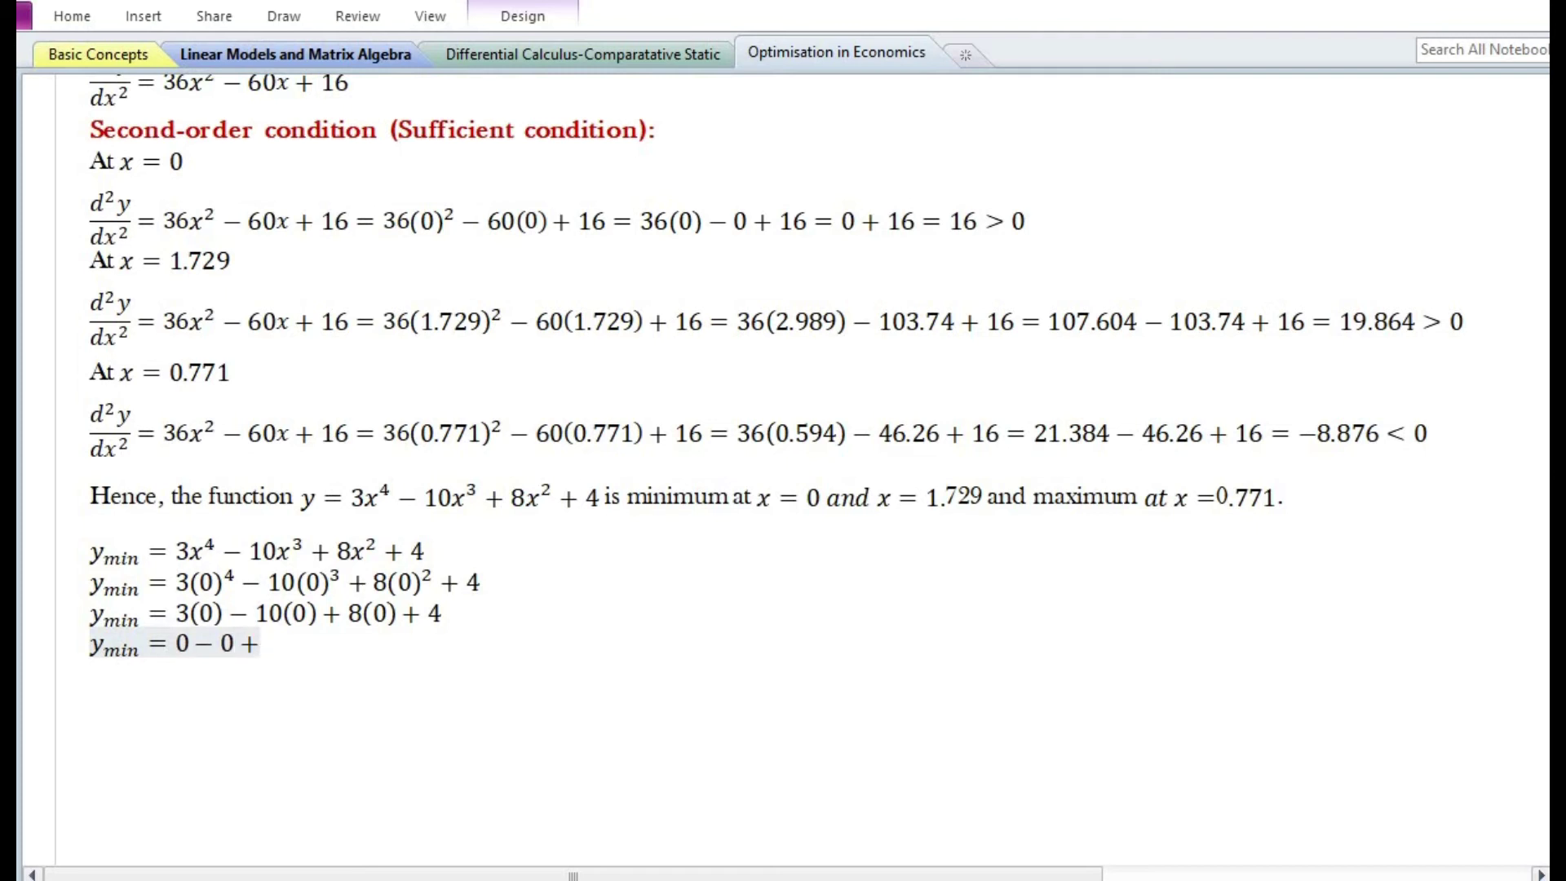
type("0+4")
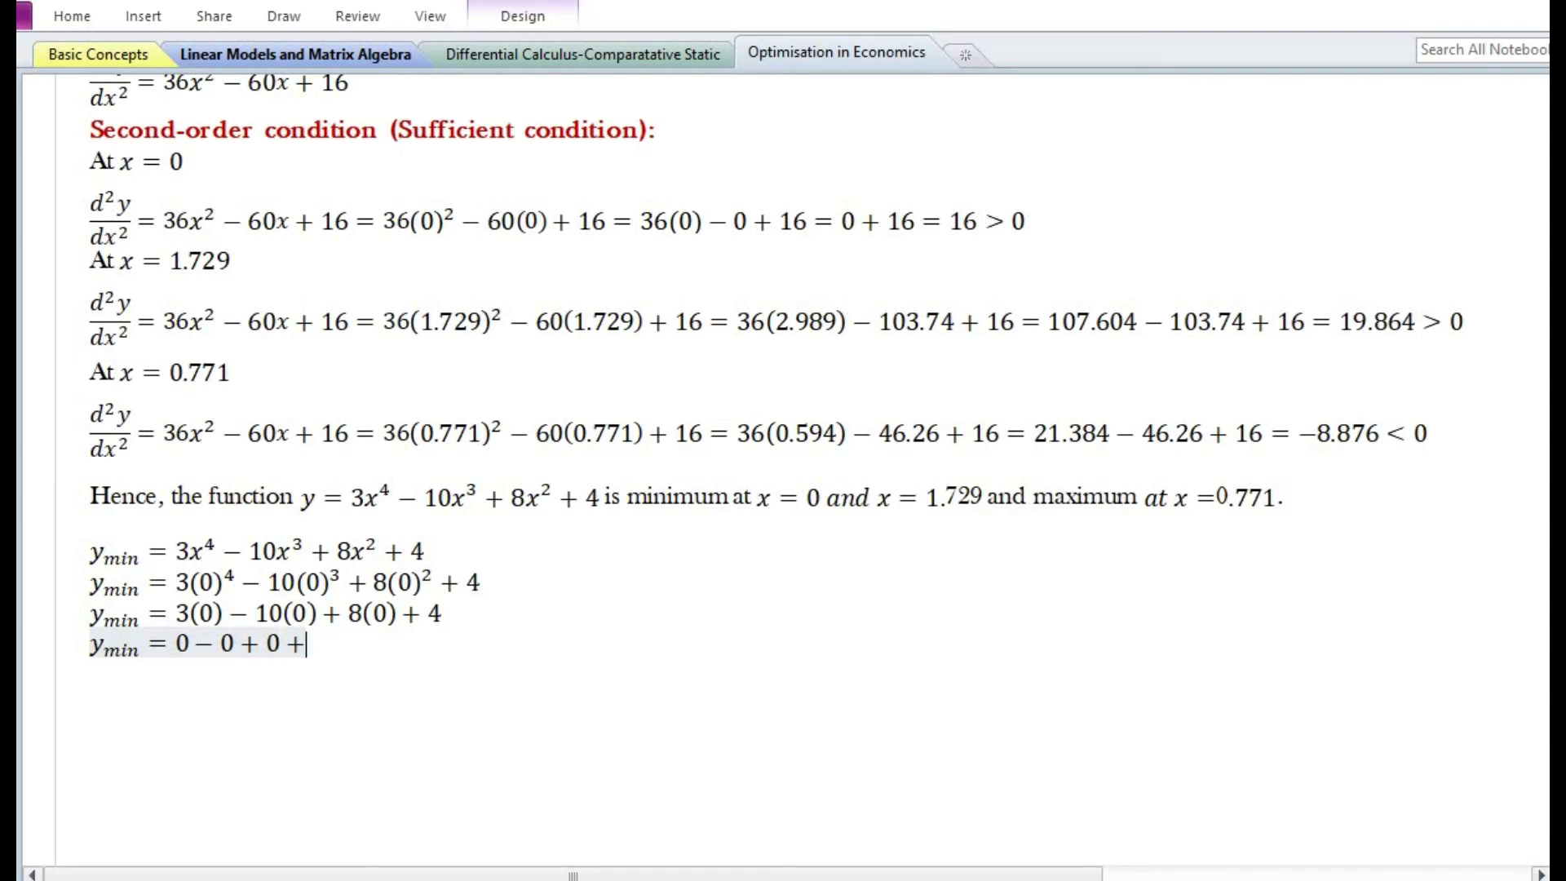
key("Return")
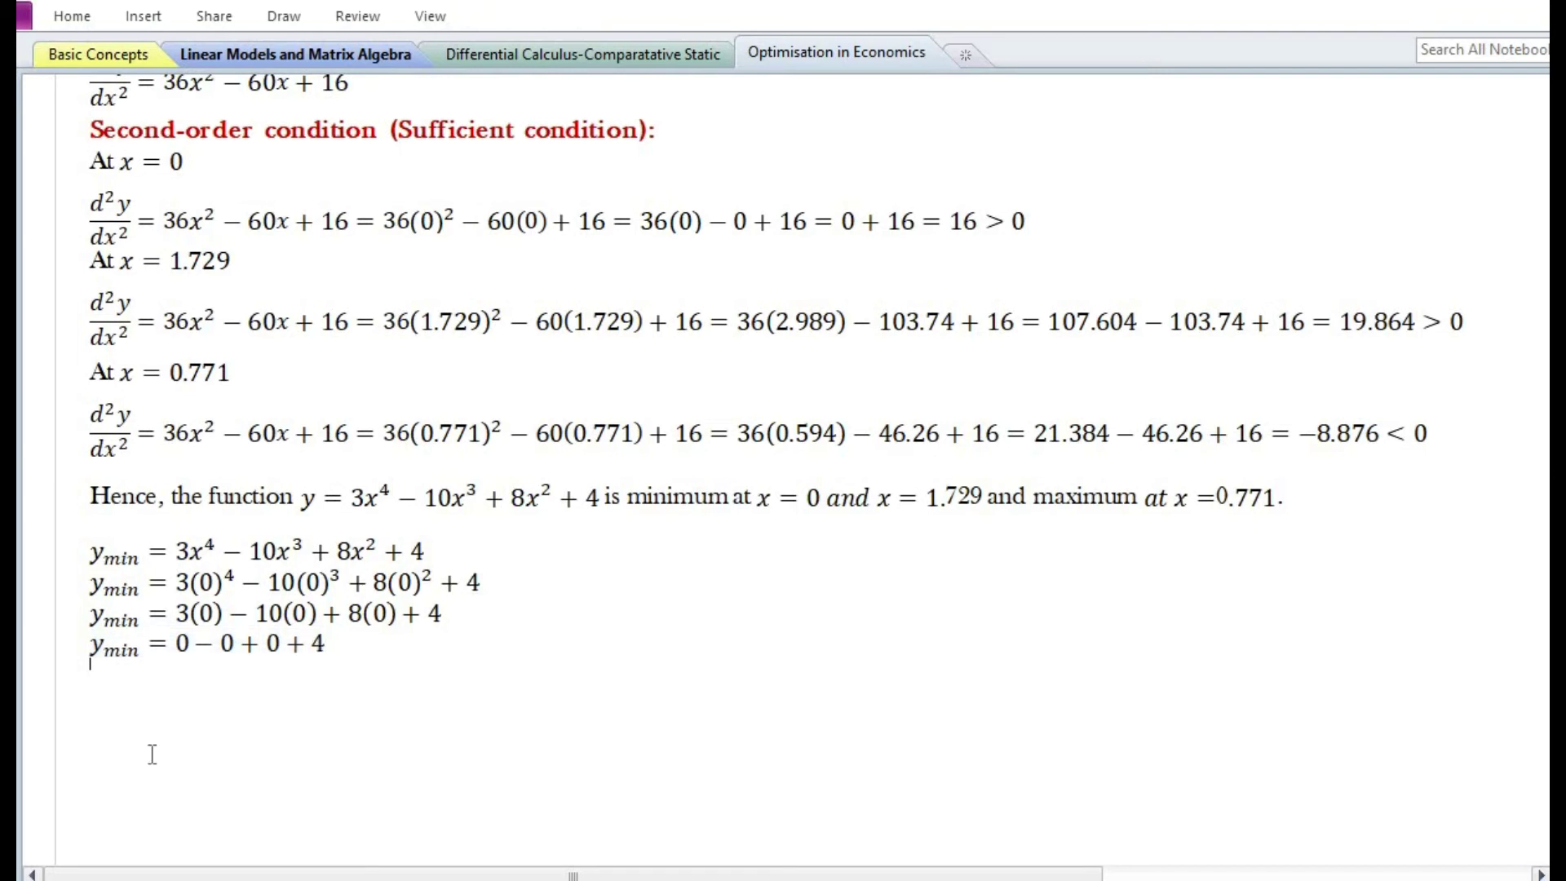
type("ymin = 4")
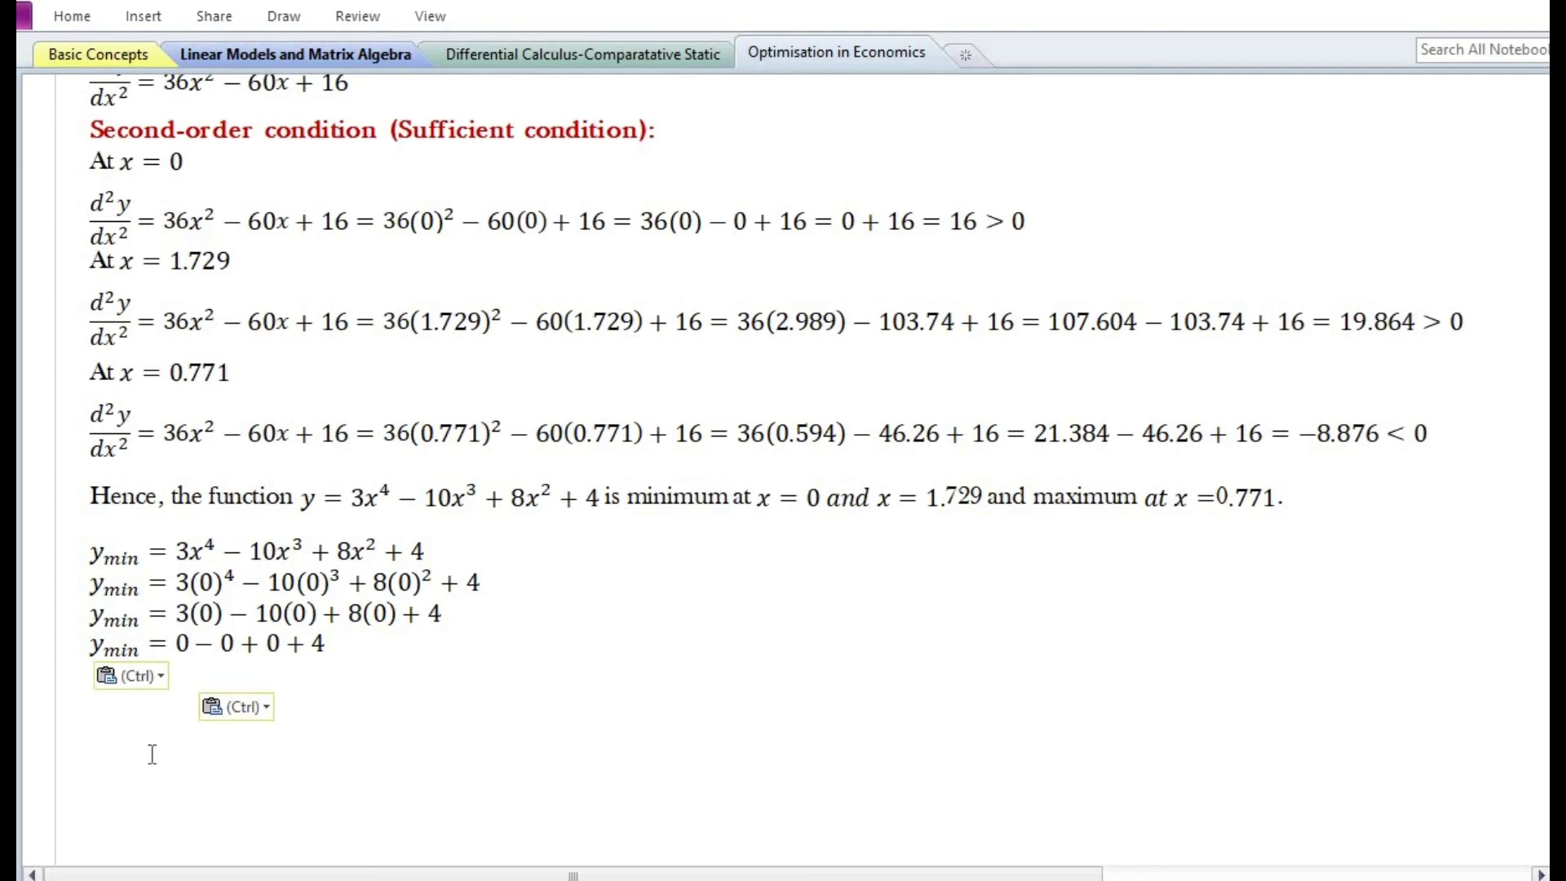